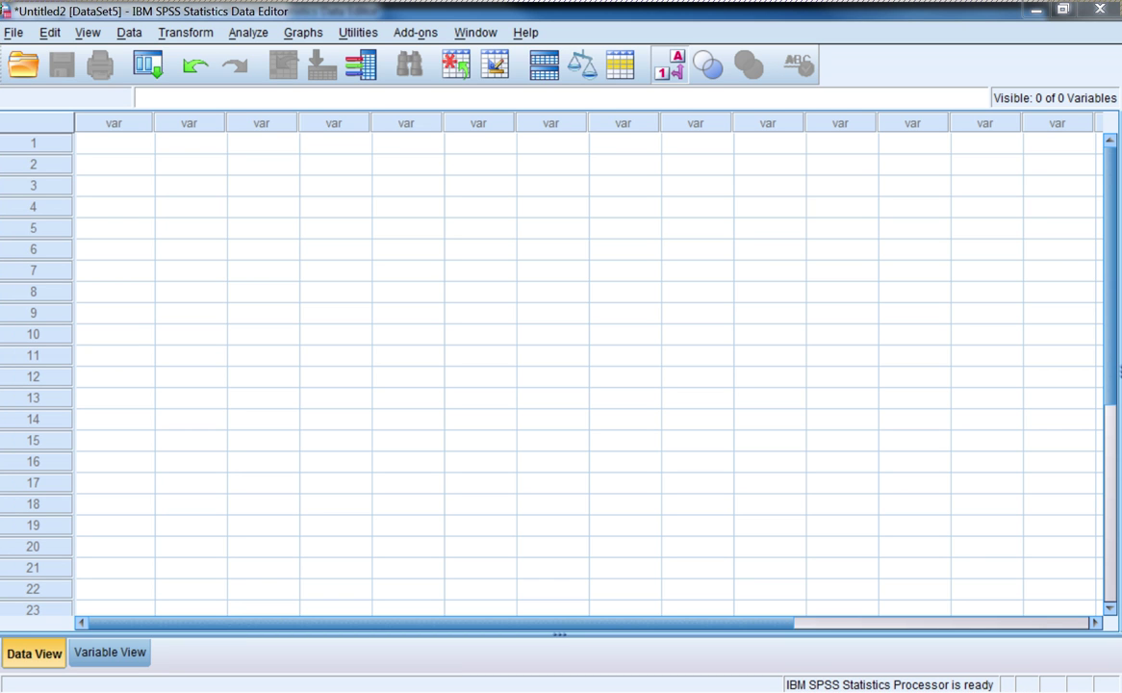
Step: Switch to the variable definitions and create a first variable named participant
{"action": "mouse_move", "coordinate": [441, 622]}
{"action": "left_mouse_down"}
{"action": "mouse_move", "coordinate": [585, 623]}
{"action": "mouse_move", "coordinate": [441, 622]}
{"action": "left_mouse_up"}
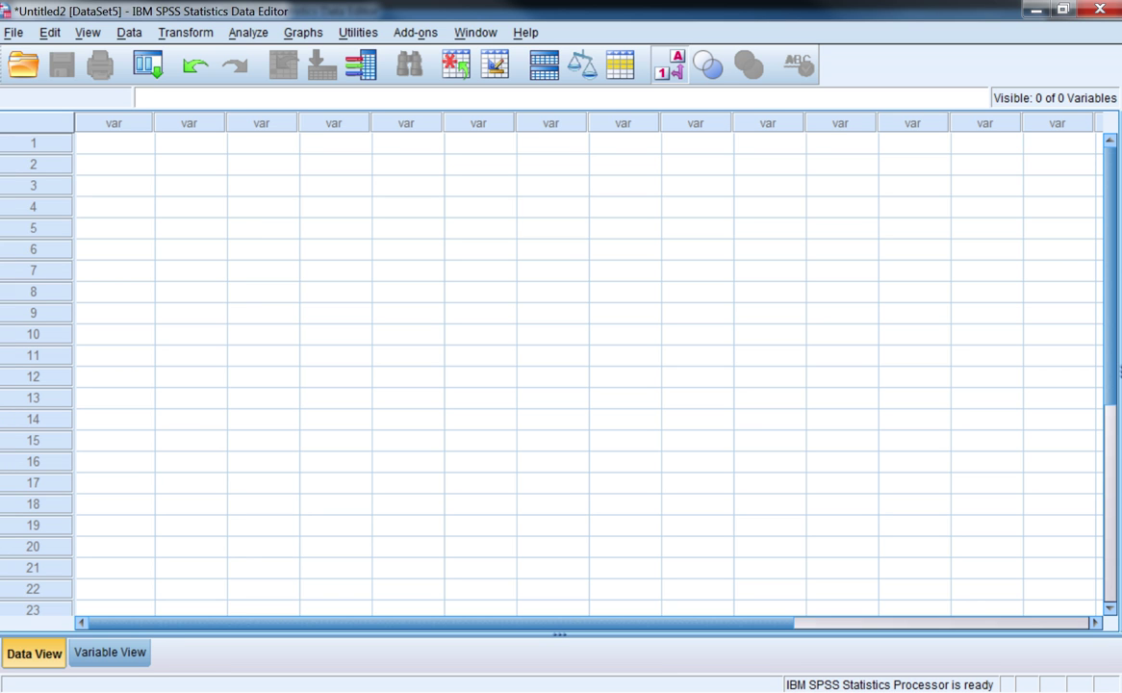
{"action": "left_click", "coordinate": [109, 653]}
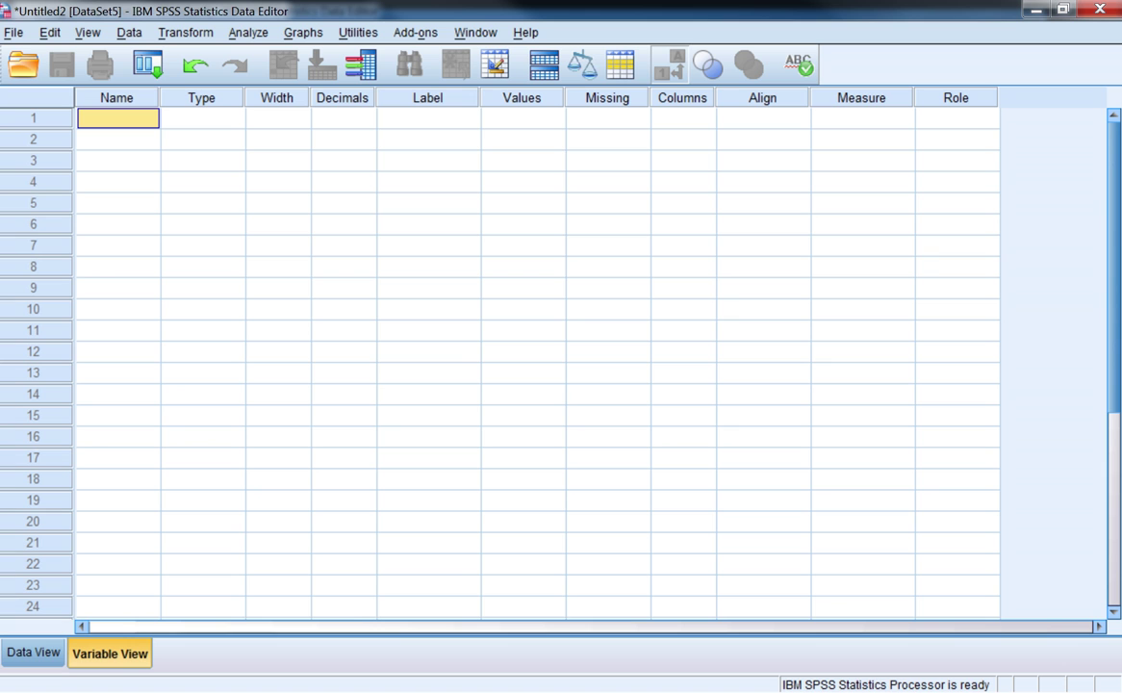
{"action": "type", "text": "par"}
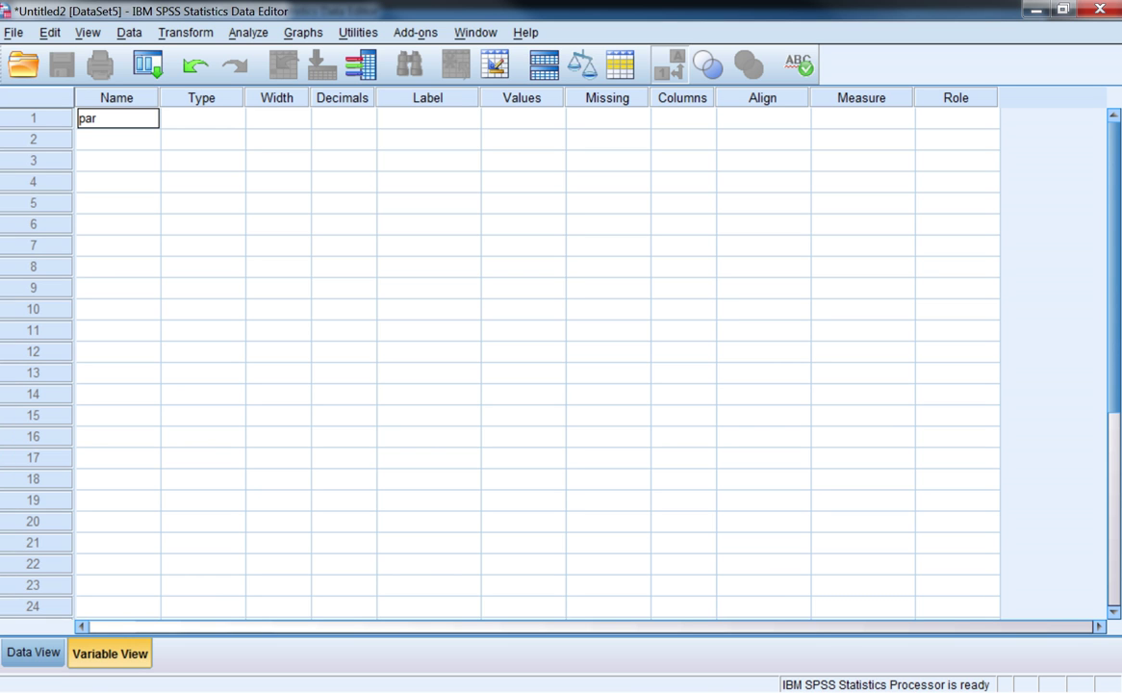
{"action": "type", "text": "ticipant"}
{"action": "key", "text": "Tab"}
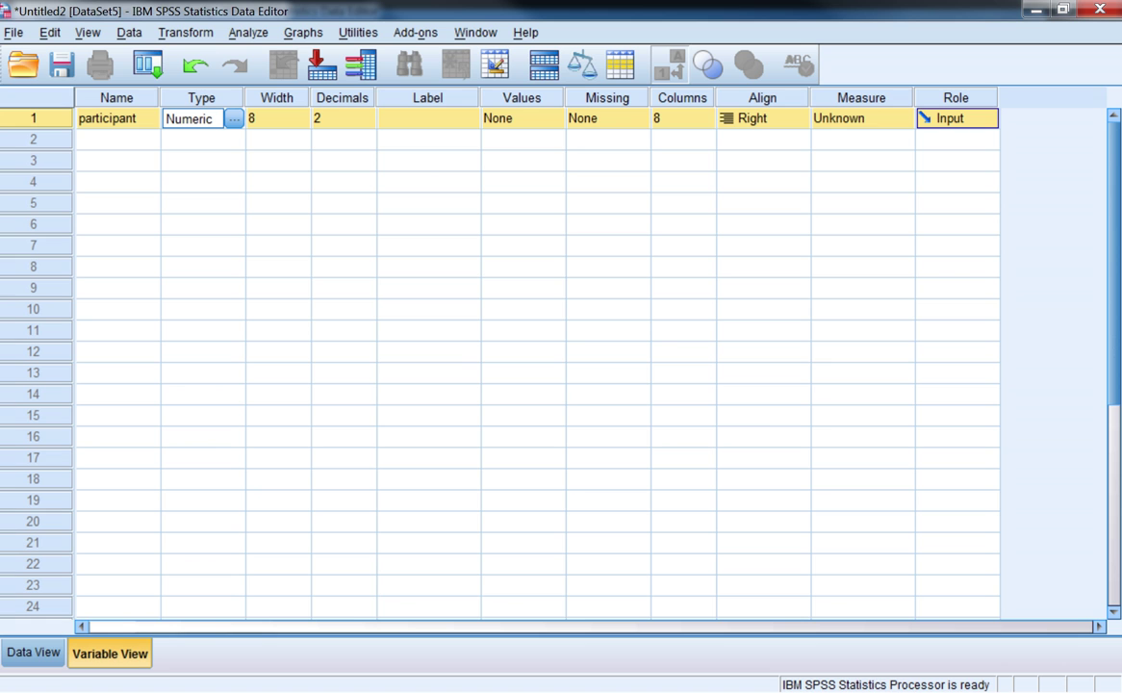
Step: Give the participant variable the label "Participant Number"
{"action": "left_click", "coordinate": [337, 119]}
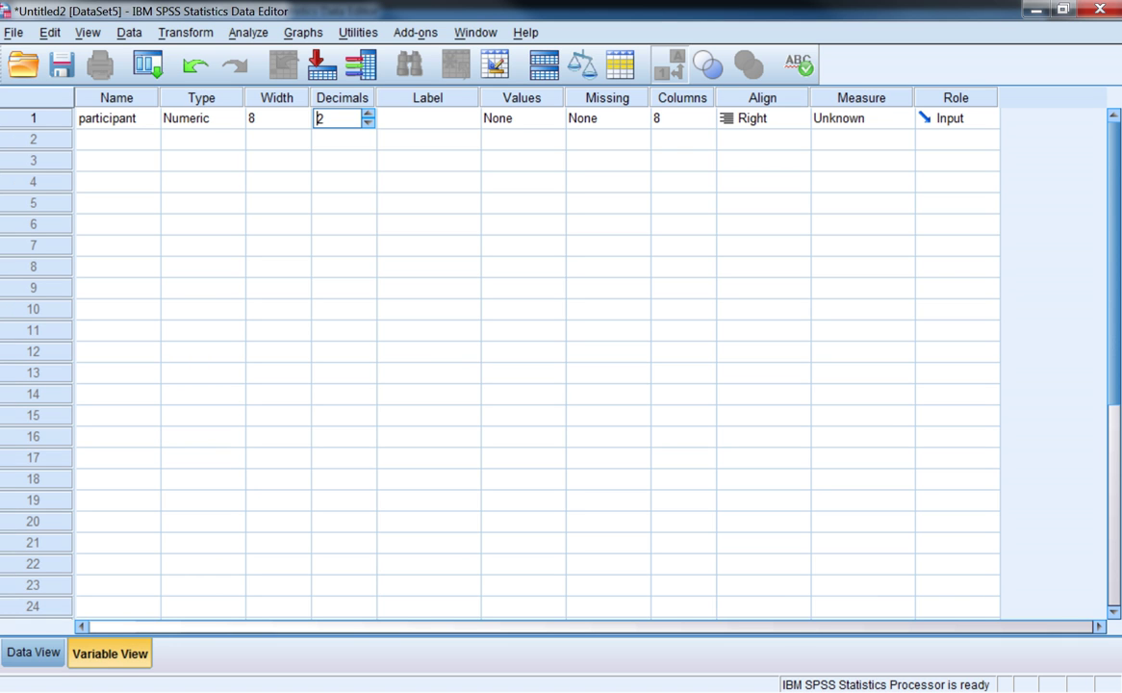
{"action": "left_click", "coordinate": [428, 119]}
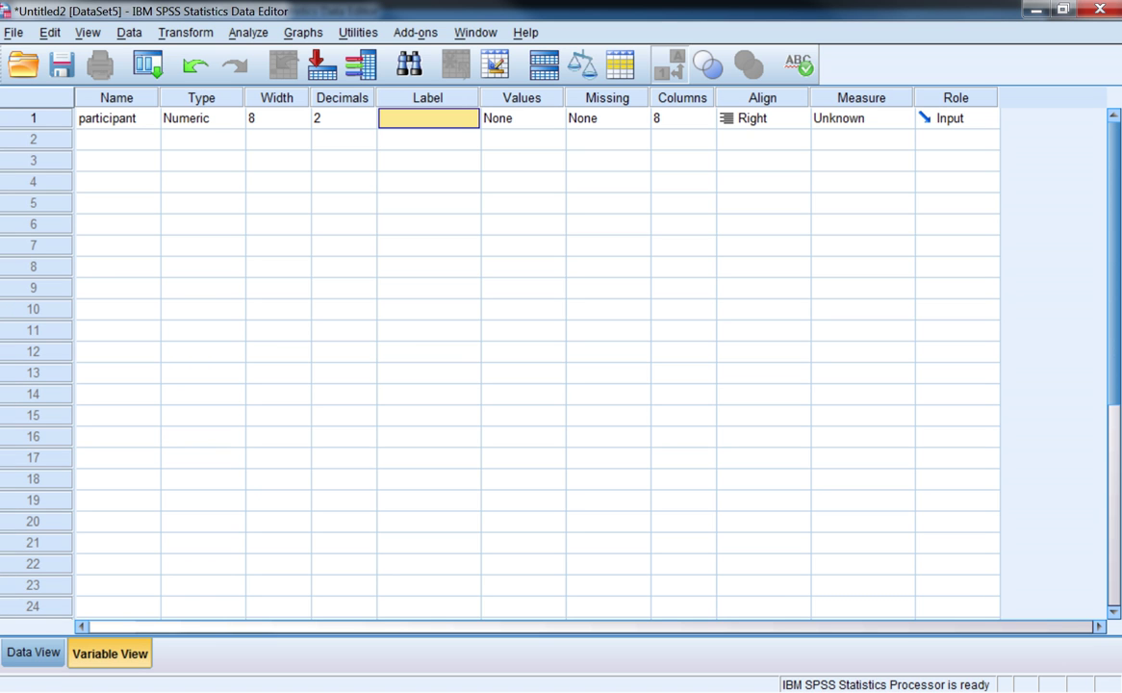
{"action": "type", "text": "Part"}
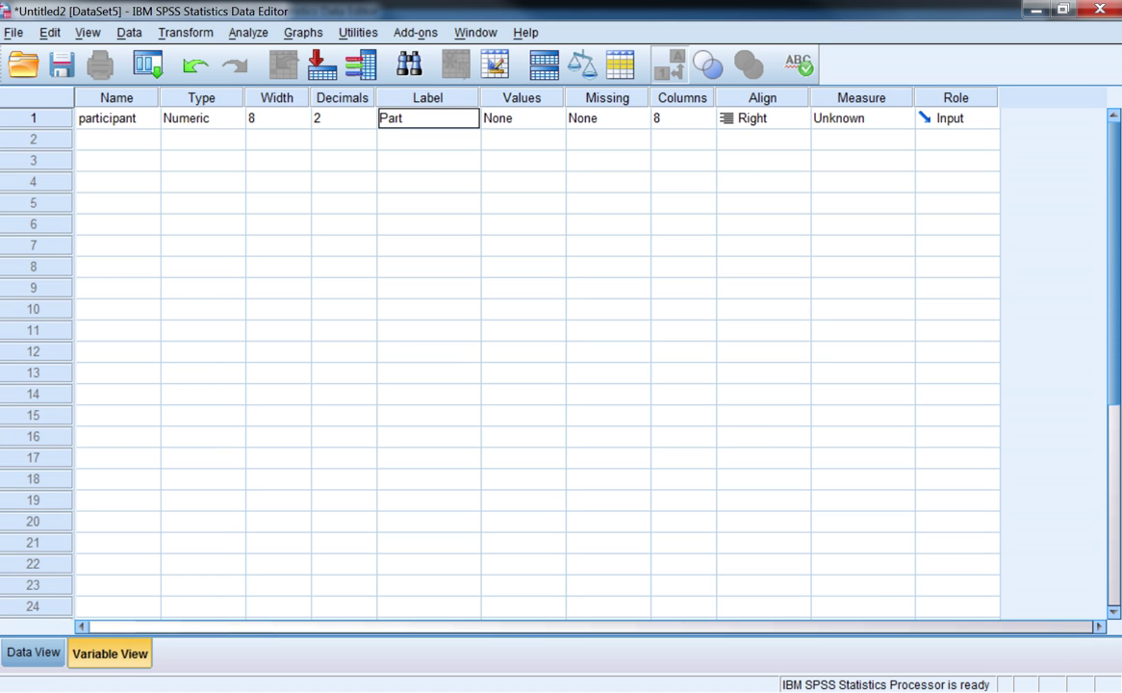
{"action": "type", "text": "icipant Number"}
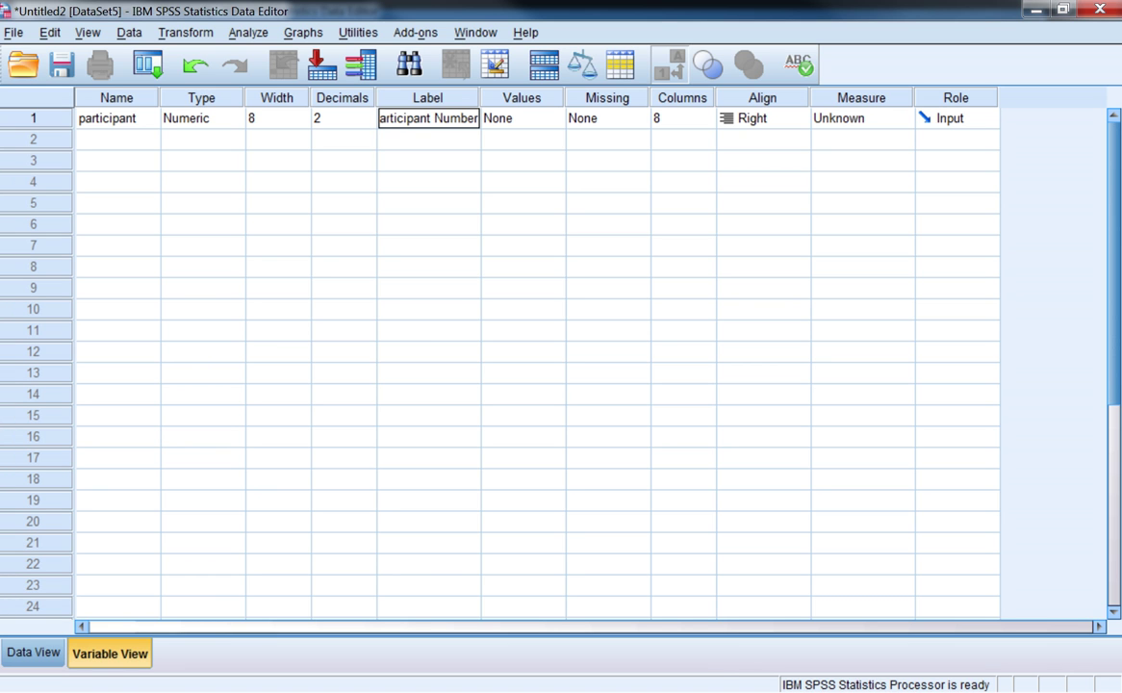
{"action": "key", "text": "Return"}
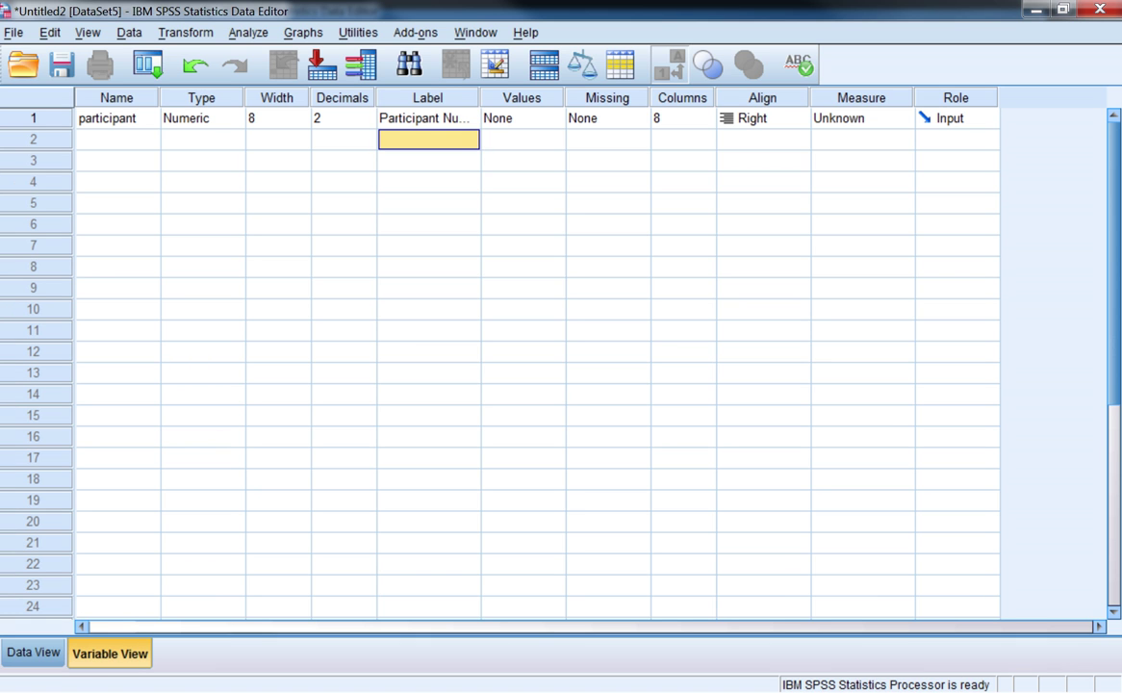
{"action": "left_click", "coordinate": [428, 119]}
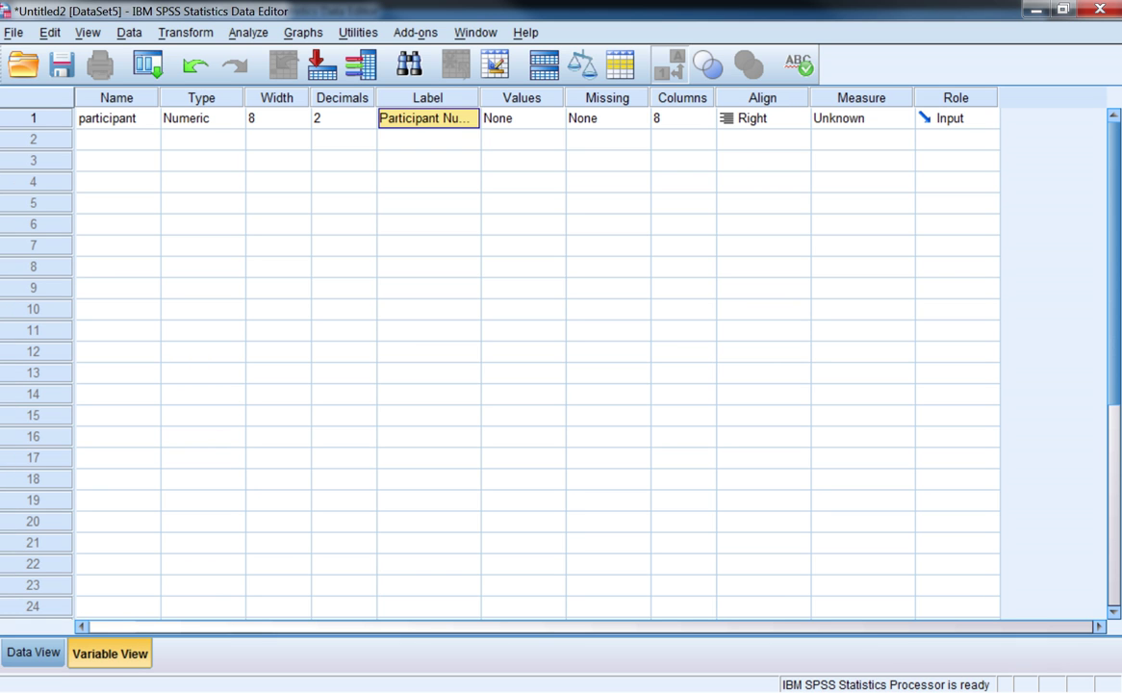
Step: Rename the first variable to participant_number
{"action": "left_click", "coordinate": [116, 119]}
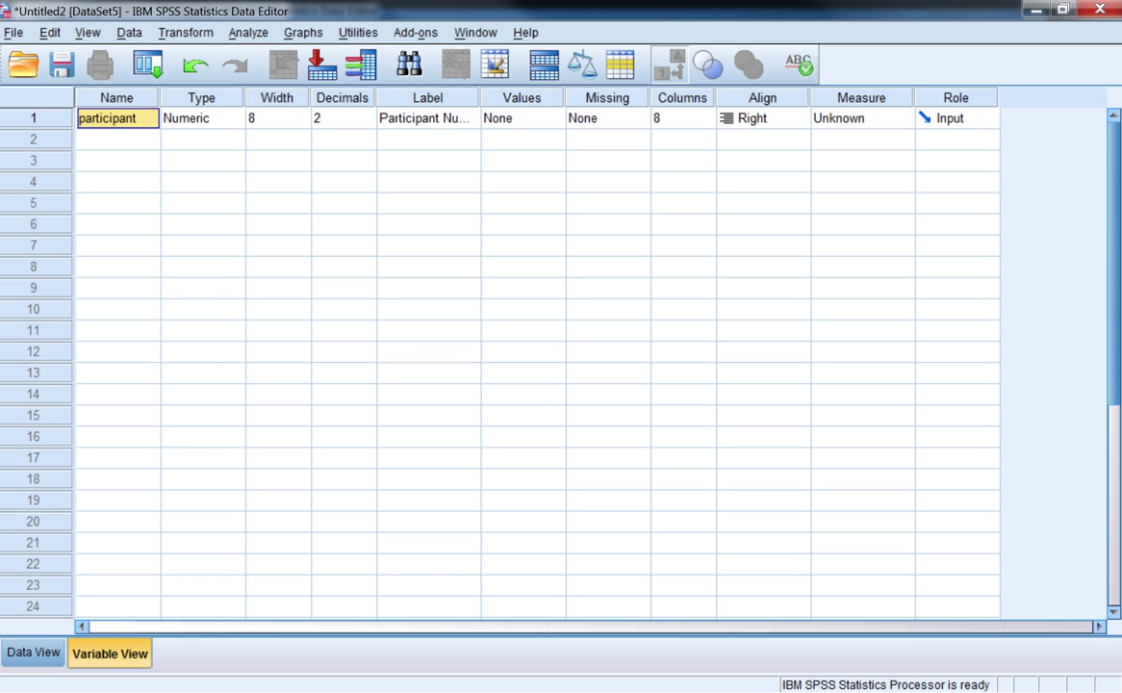
{"action": "double_click", "coordinate": [116, 118]}
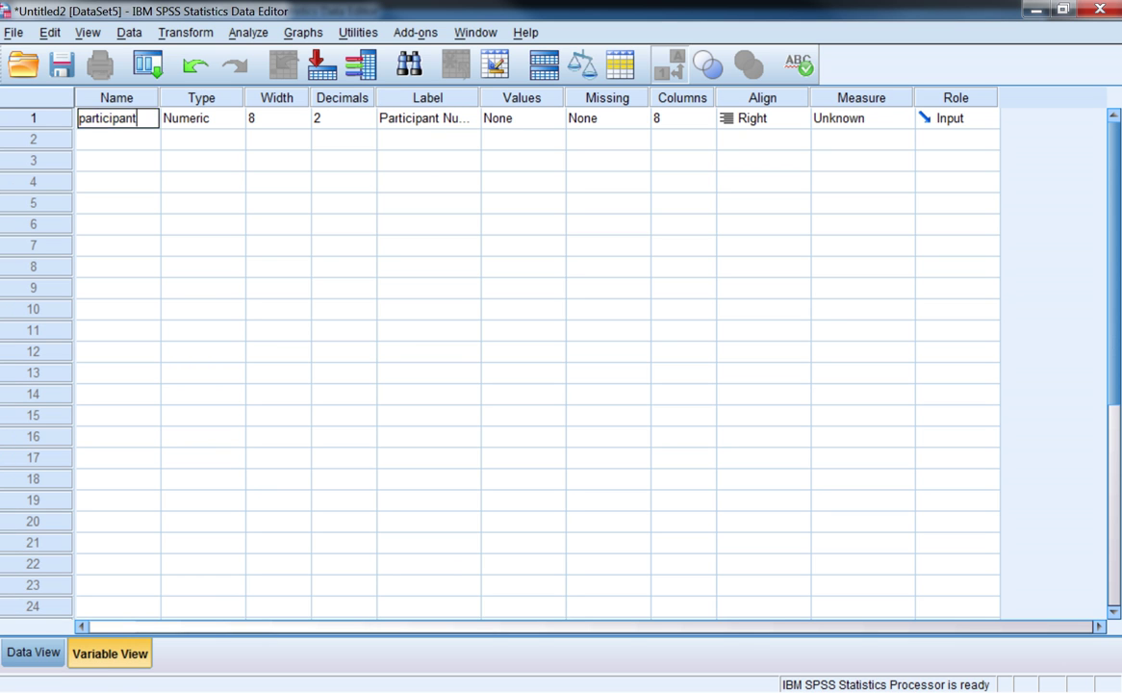
{"action": "type", "text": "_number"}
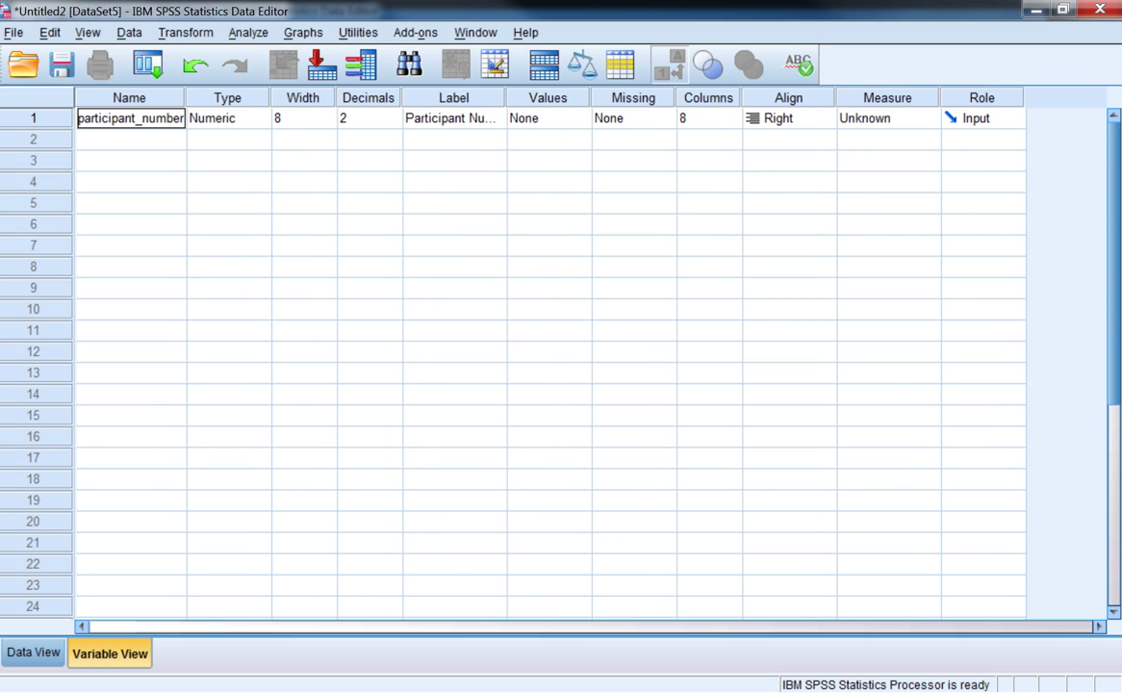
{"action": "left_click", "coordinate": [219, 182]}
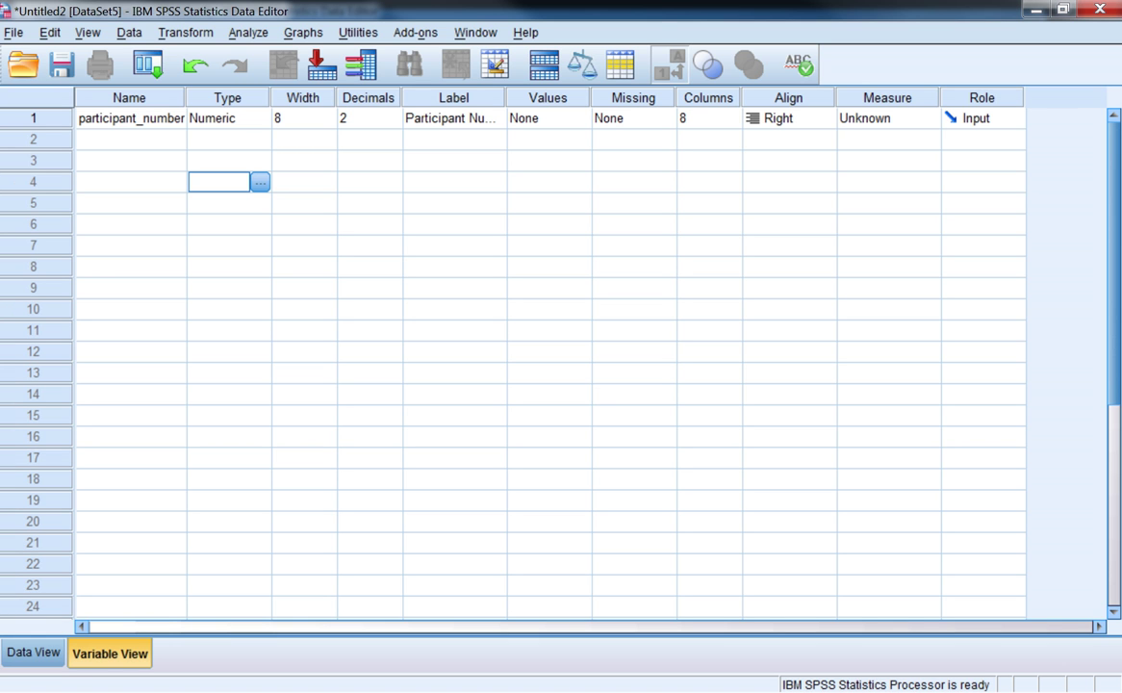
Step: Define 999 as a discrete missing value for the participant_number variable
{"action": "left_click", "coordinate": [633, 119]}
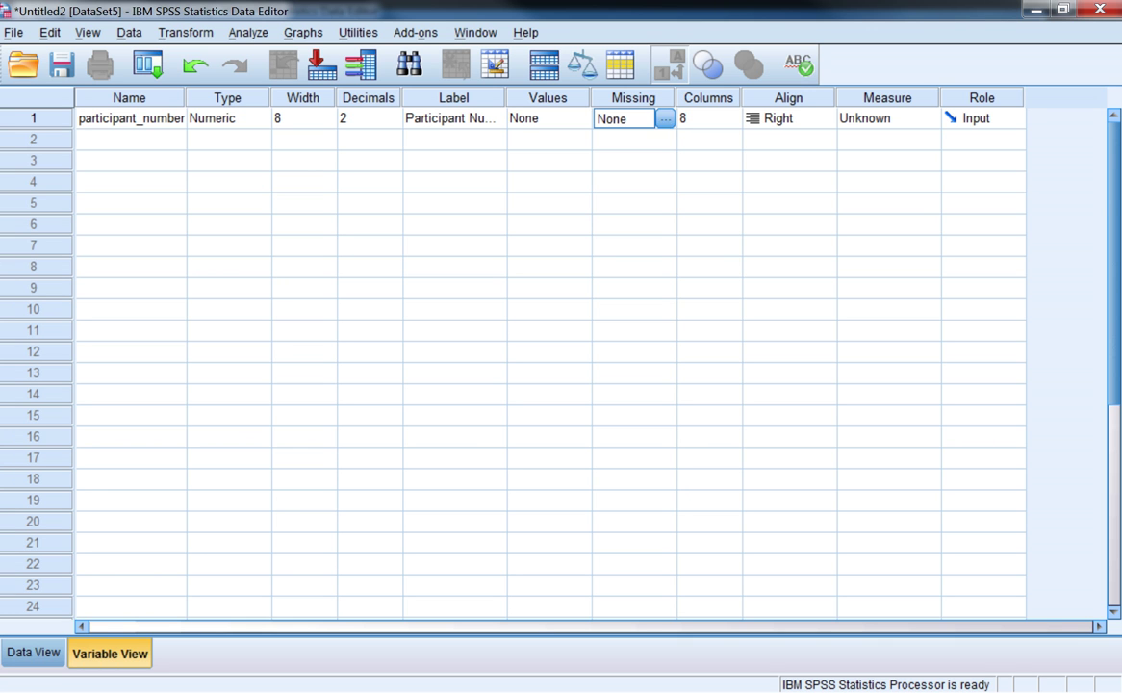
{"action": "left_click", "coordinate": [666, 118]}
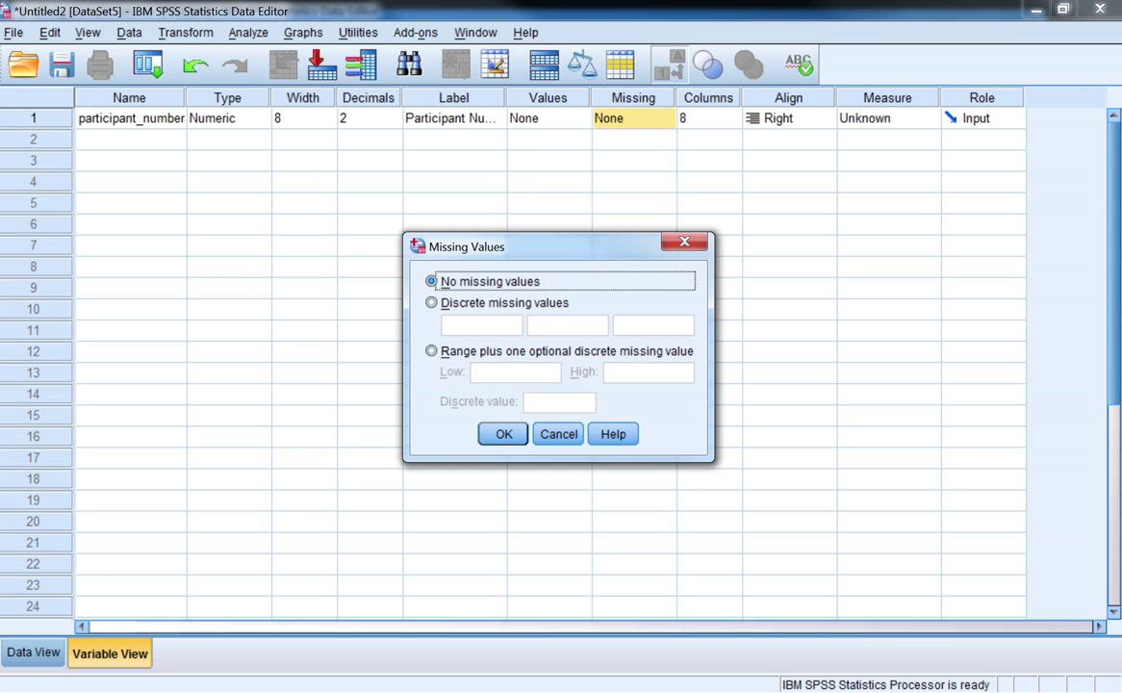
{"action": "left_click", "coordinate": [432, 303]}
{"action": "left_click", "coordinate": [481, 327]}
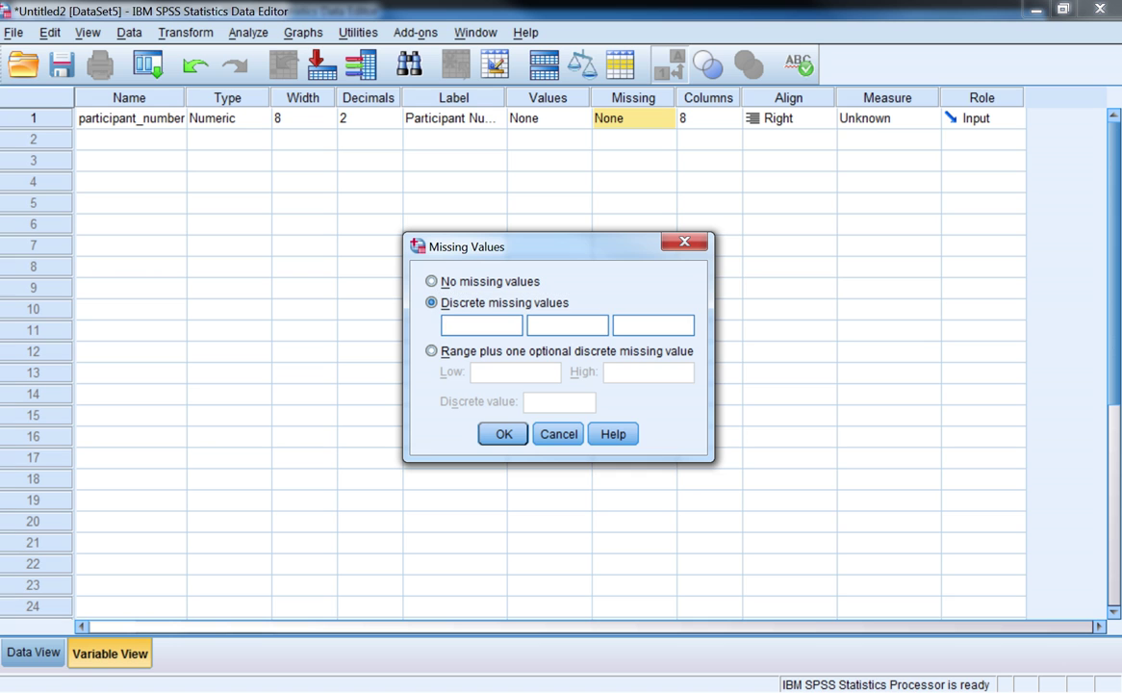
{"action": "type", "text": "999"}
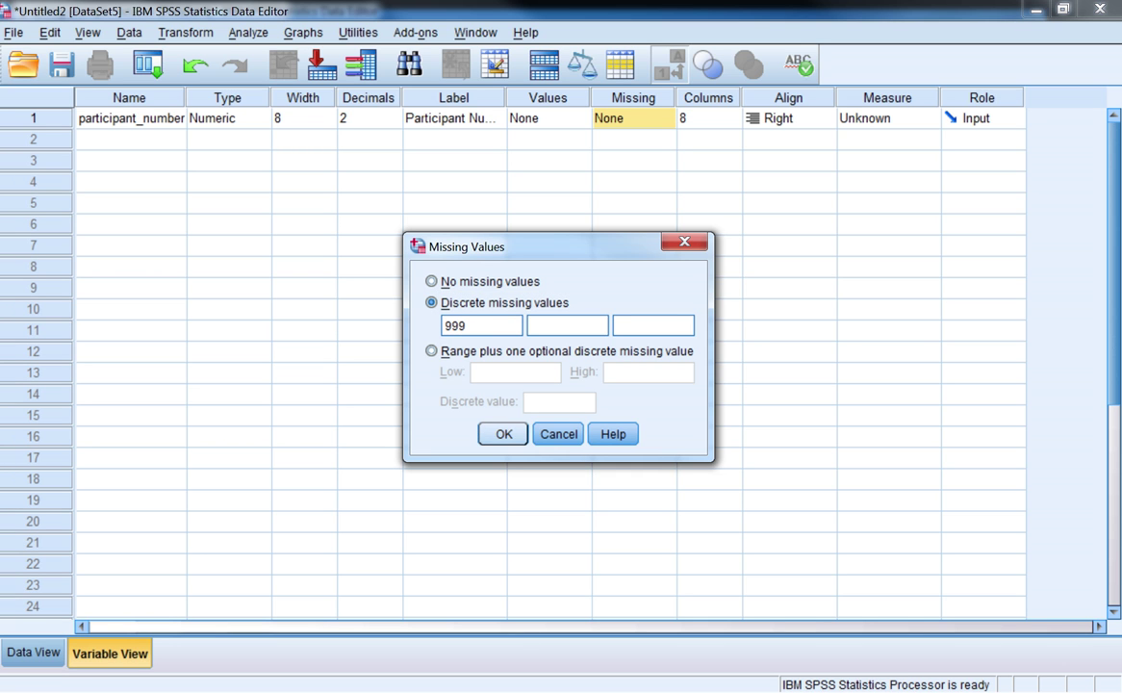
{"action": "key", "text": "Return"}
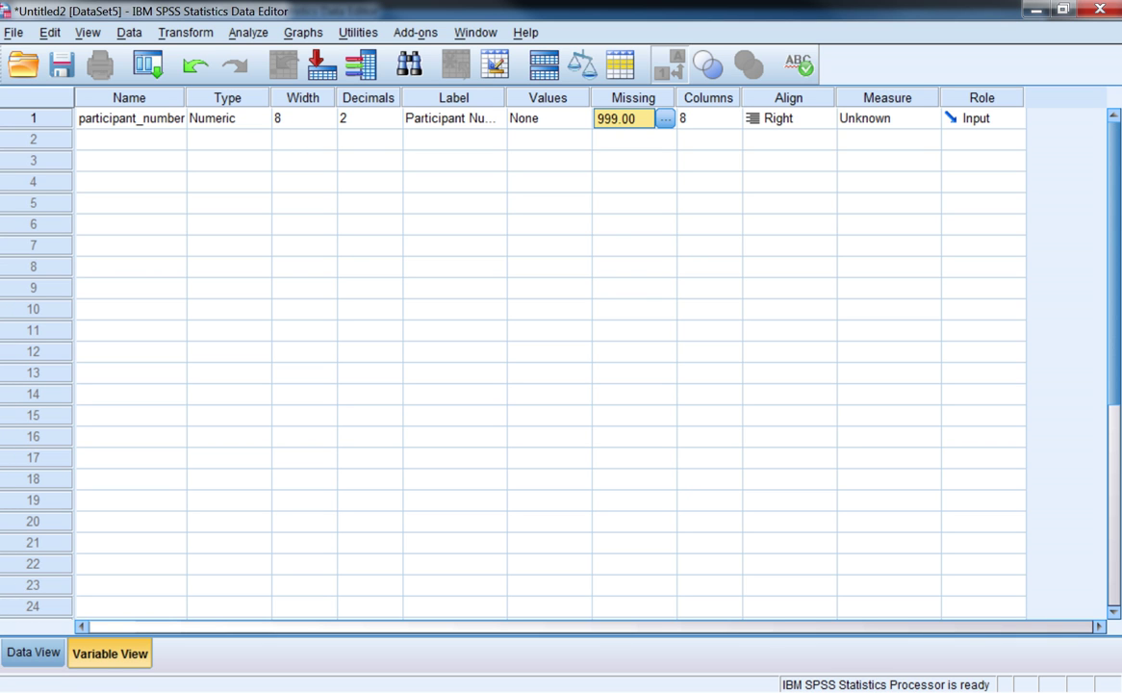
Step: Set the measurement level of participant_number to Scale and open its list of role options
{"action": "left_click", "coordinate": [888, 118]}
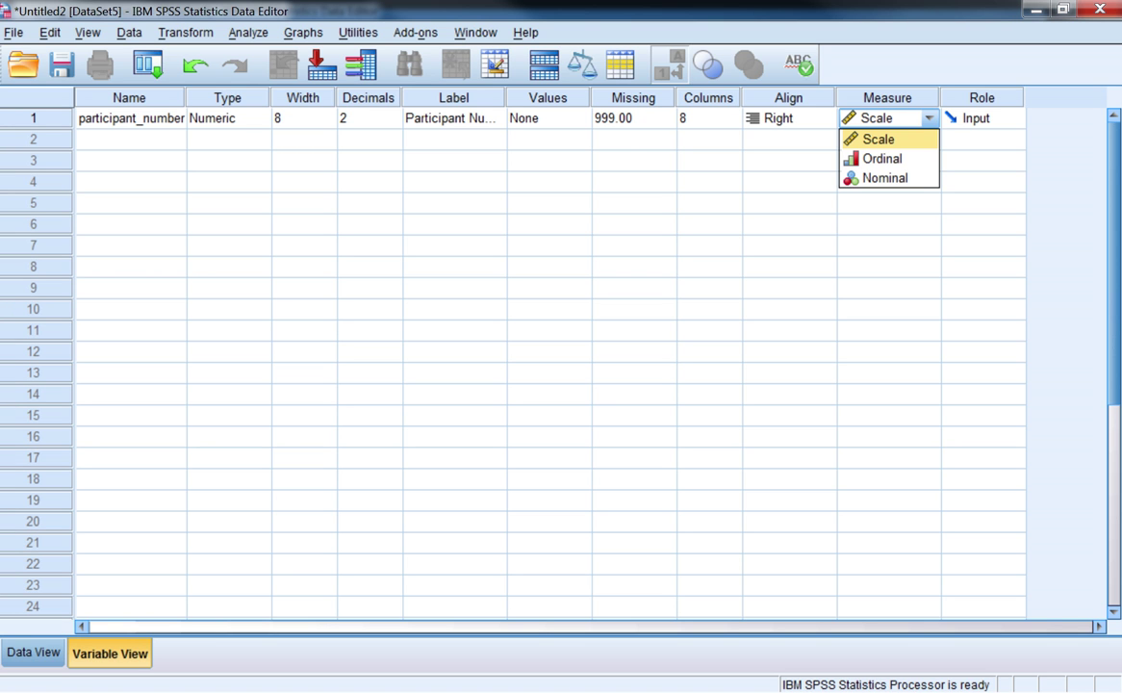
{"action": "key", "text": "Down"}
{"action": "key", "text": "Down"}
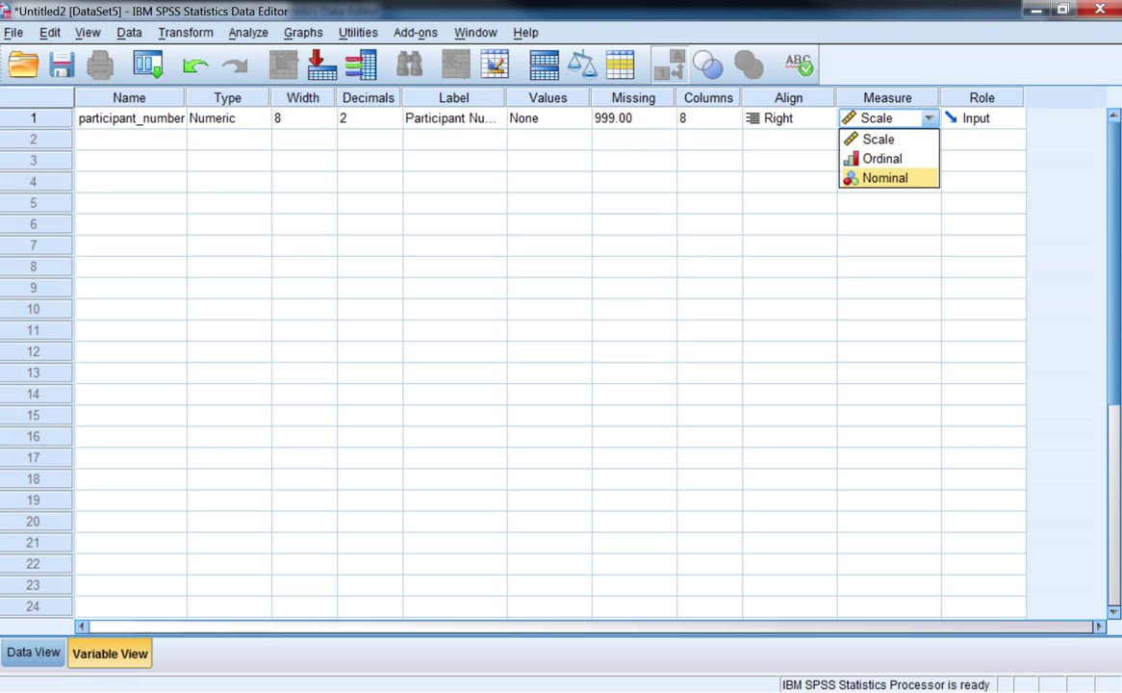
{"action": "key", "text": "Up"}
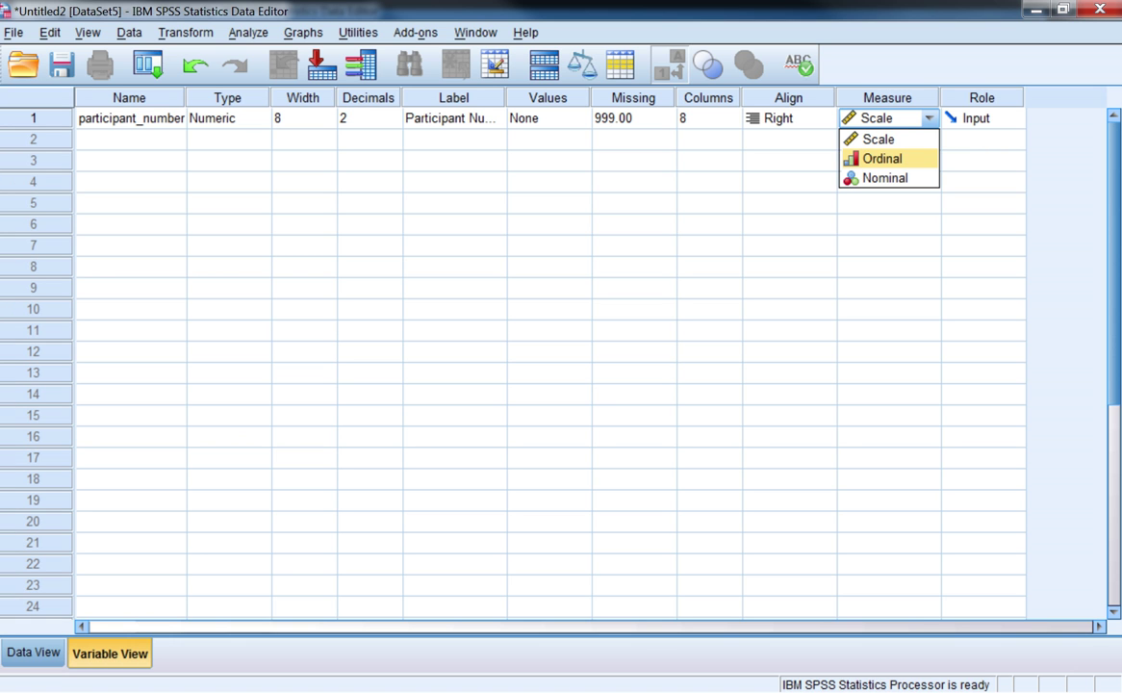
{"action": "key", "text": "Up"}
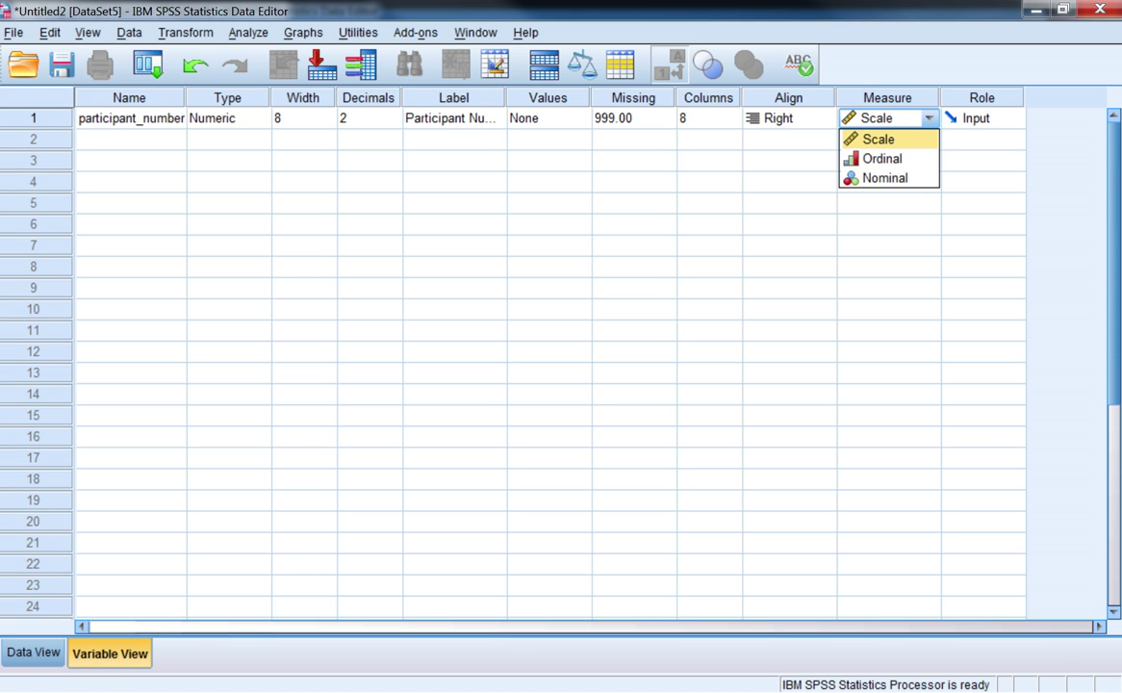
{"action": "key", "text": "Down"}
{"action": "key", "text": "Down"}
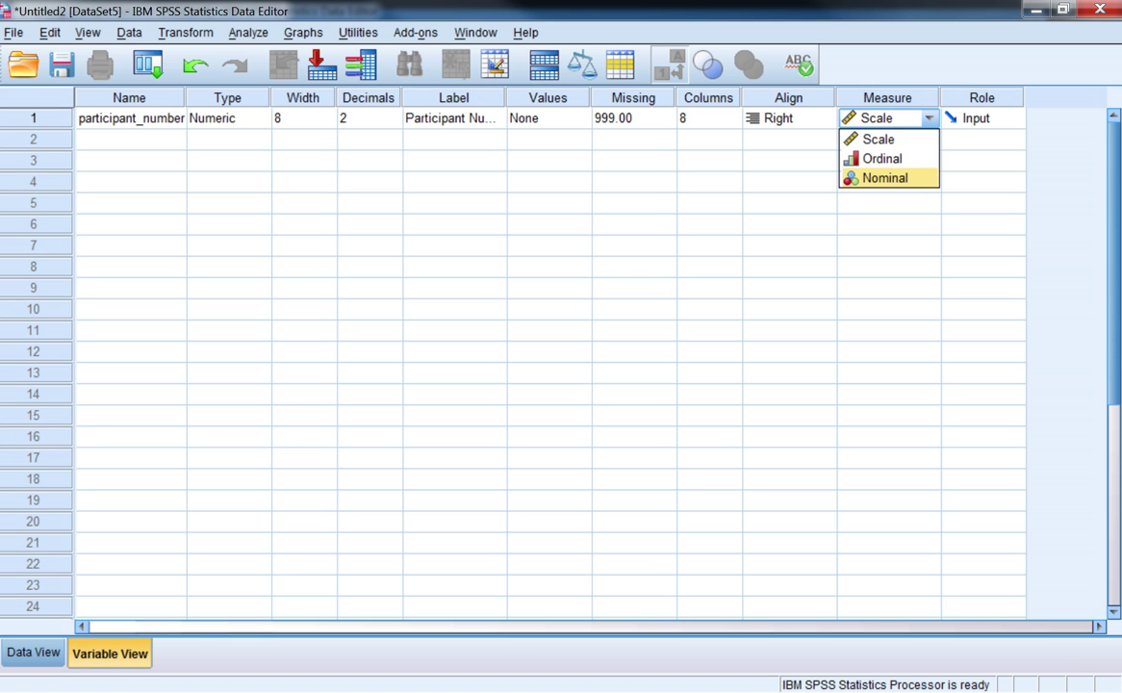
{"action": "key", "text": "Up"}
{"action": "key", "text": "Up"}
{"action": "key", "text": "Return"}
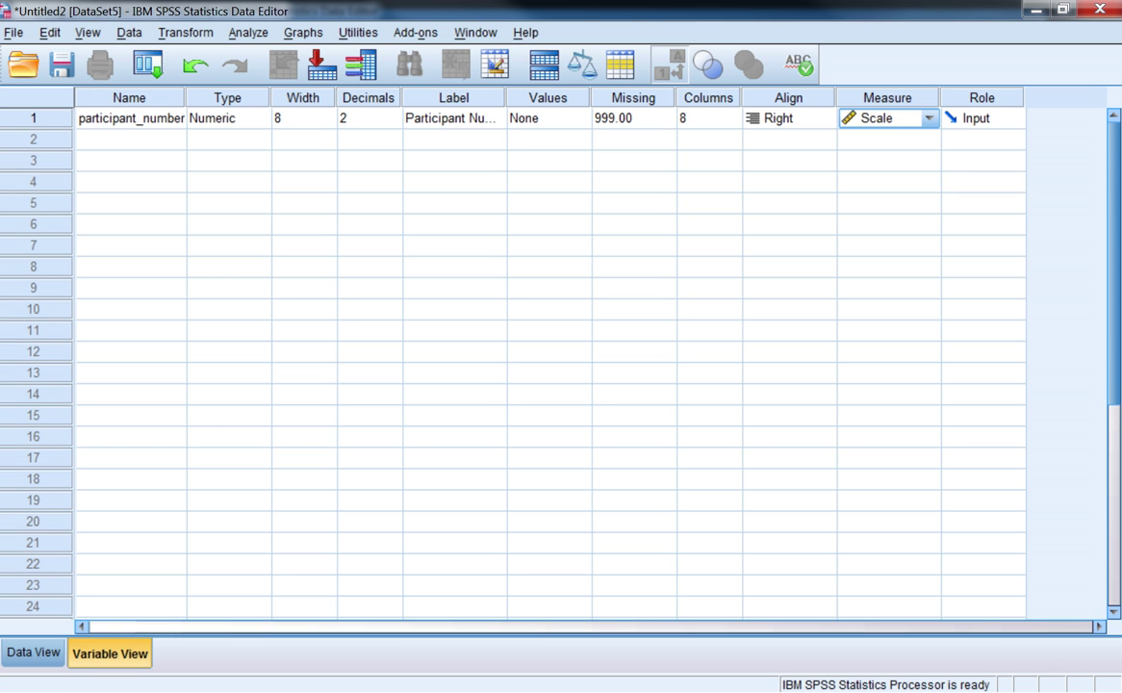
{"action": "left_click", "coordinate": [1013, 118]}
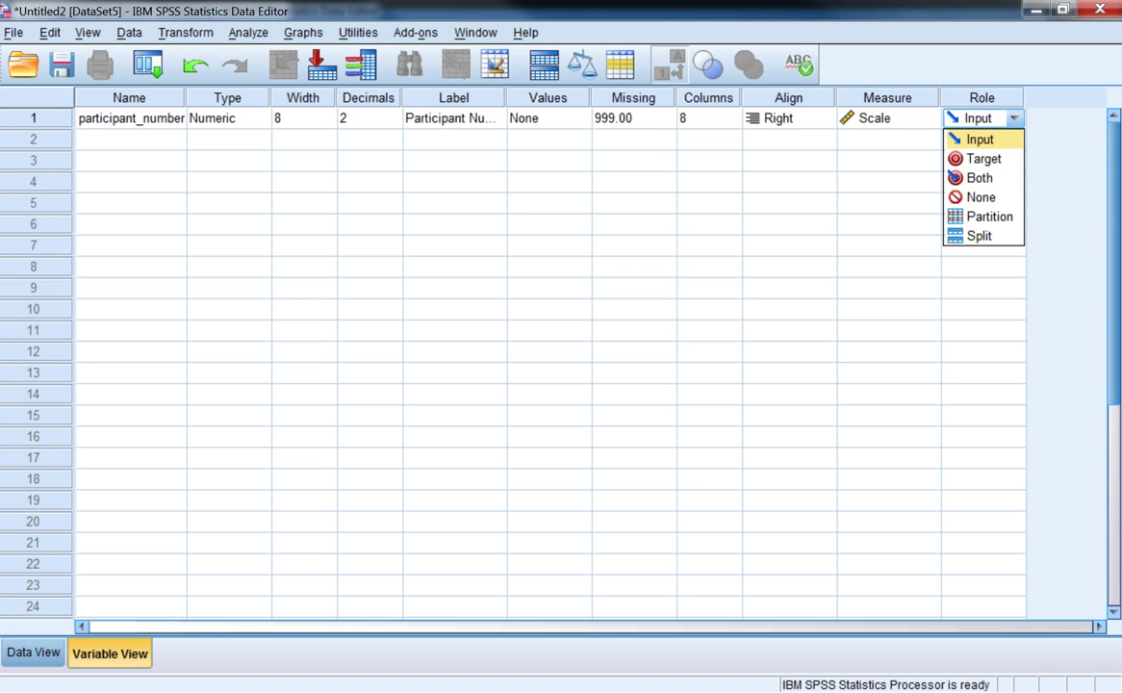
Step: Widen the Name column to fit the full variable name and add a second variable named age
{"action": "left_click", "coordinate": [131, 139]}
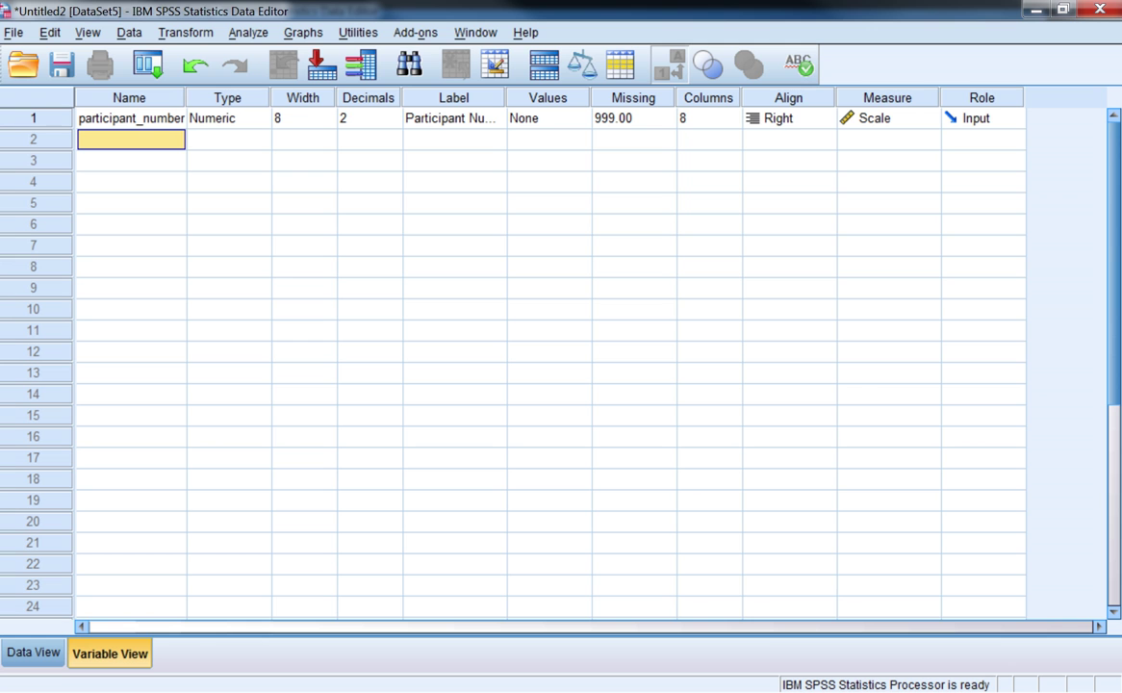
{"action": "left_click_drag", "start_coordinate": [185, 98], "coordinate": [216, 99]}
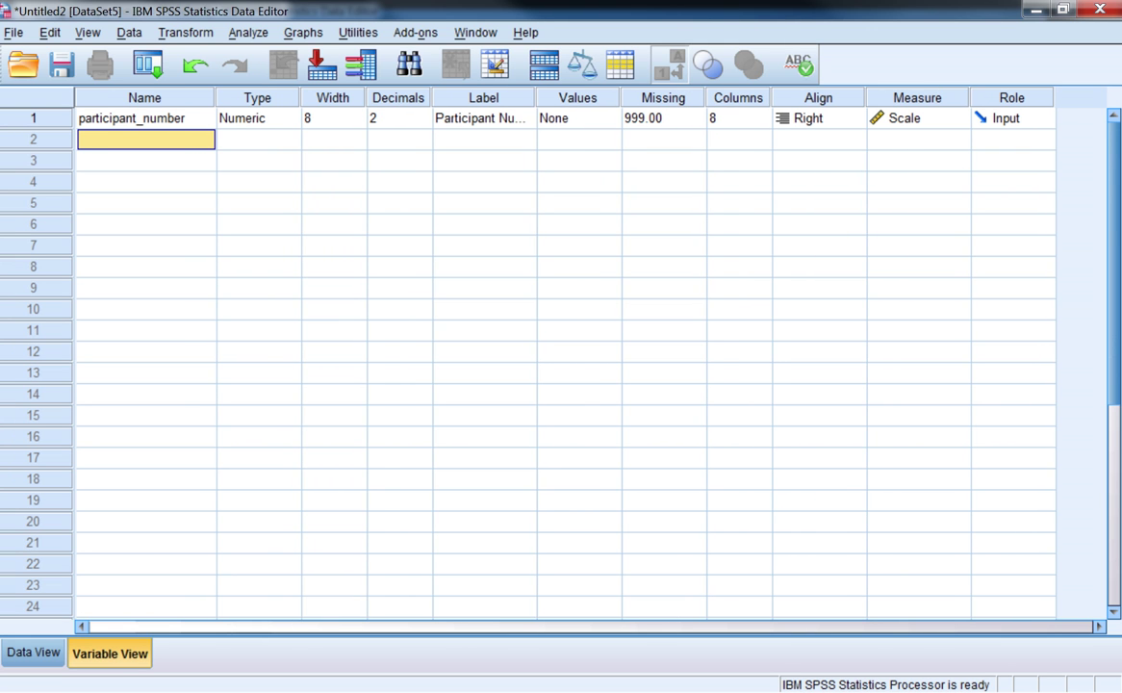
{"action": "type", "text": "age"}
{"action": "key", "text": "Return"}
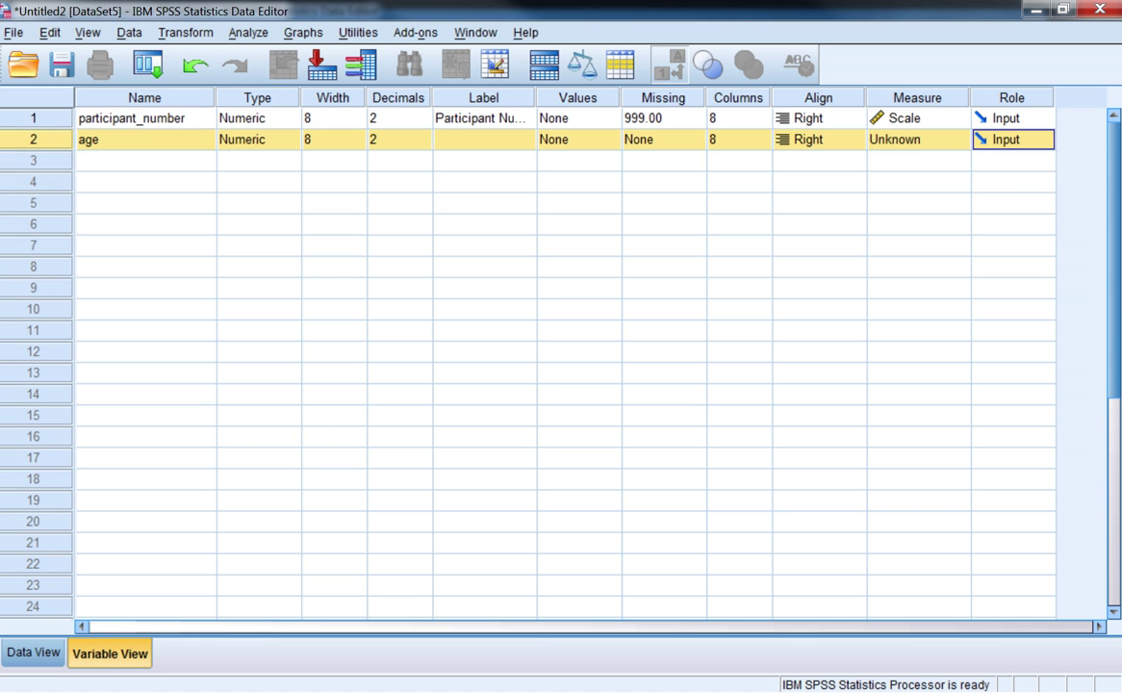
Step: Give the age variable the label "Age of Participant in Years"
{"action": "left_click", "coordinate": [248, 140]}
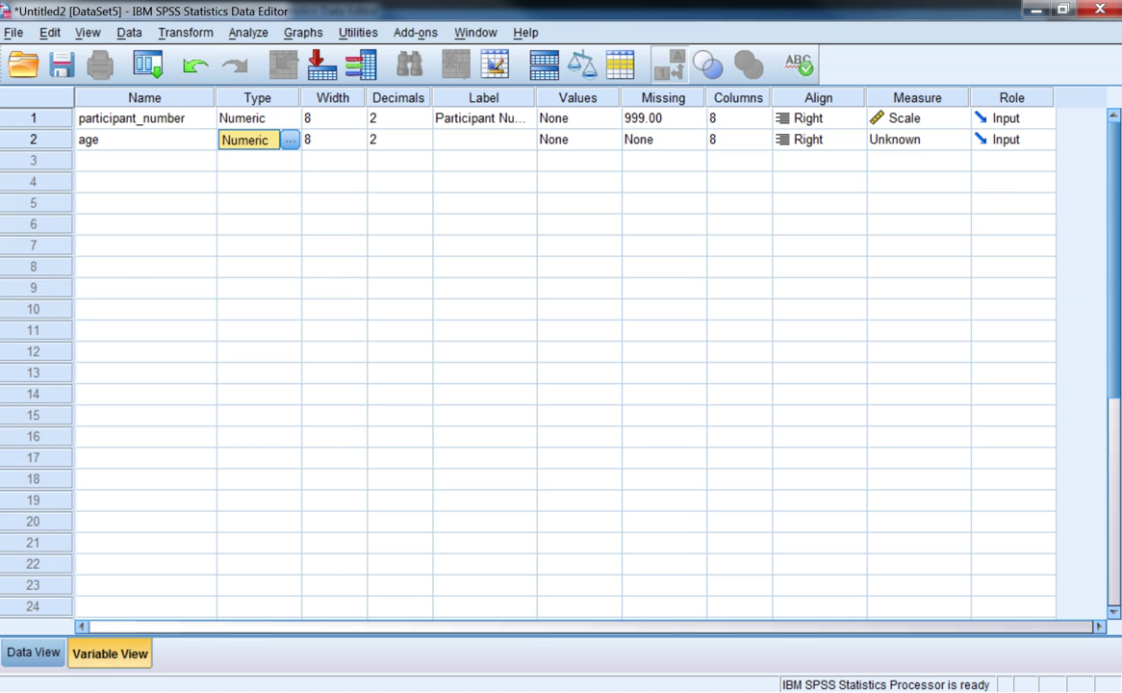
{"action": "left_click", "coordinate": [484, 139]}
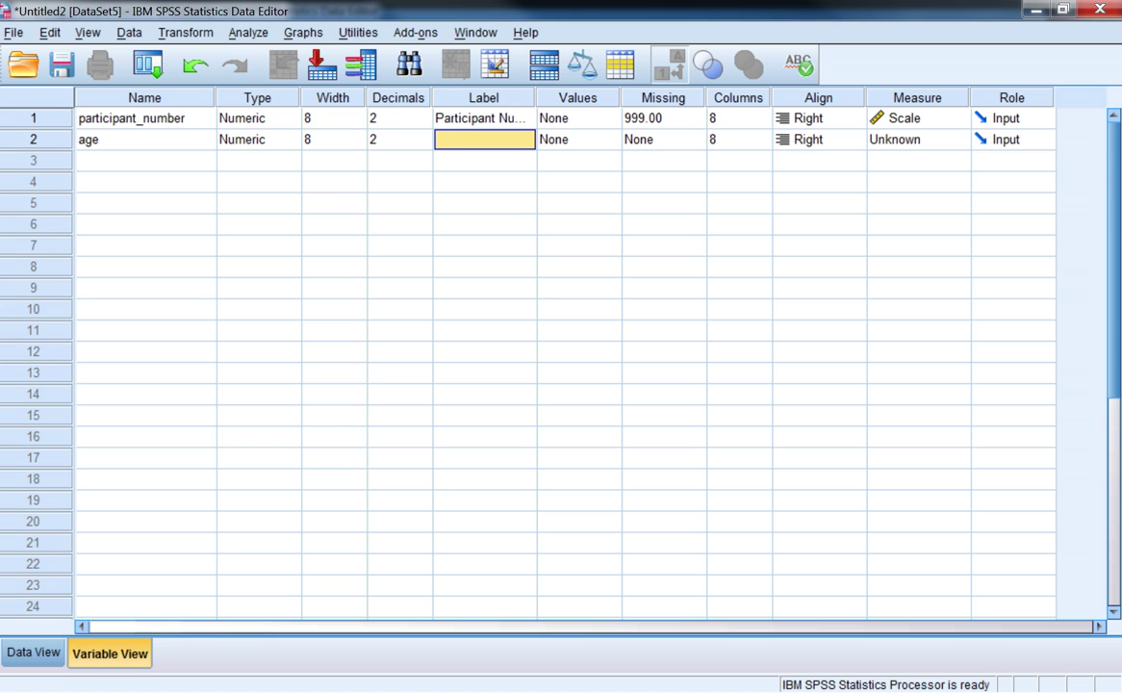
{"action": "type", "text": "Age of Partici"}
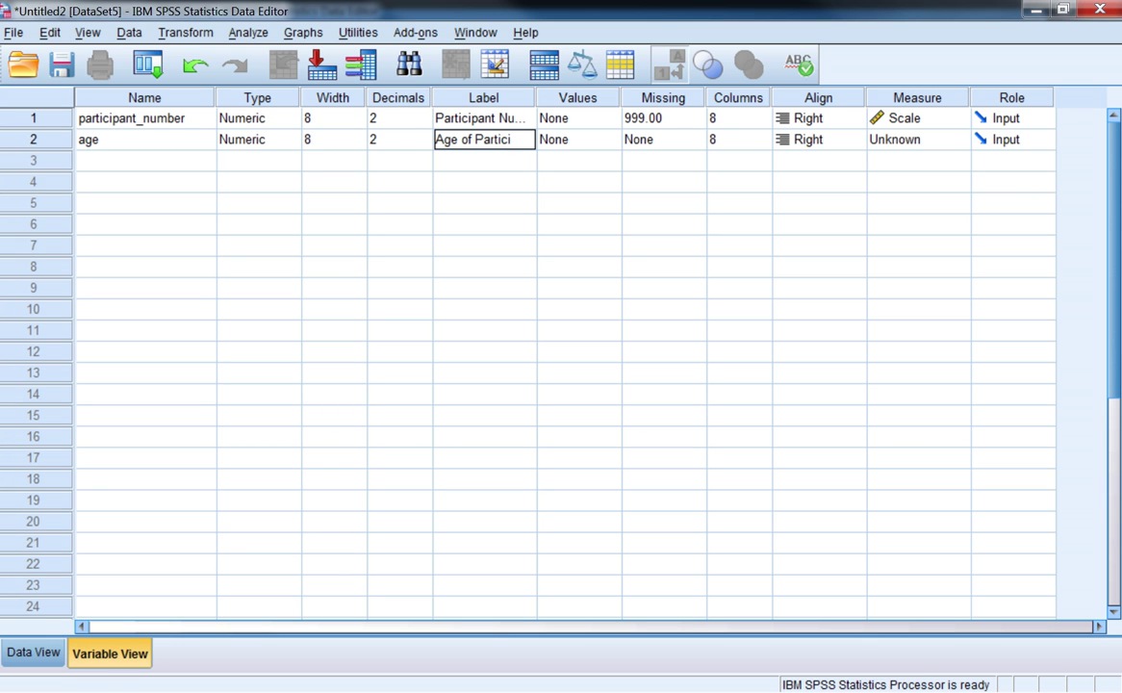
{"action": "type", "text": "pant in Y"}
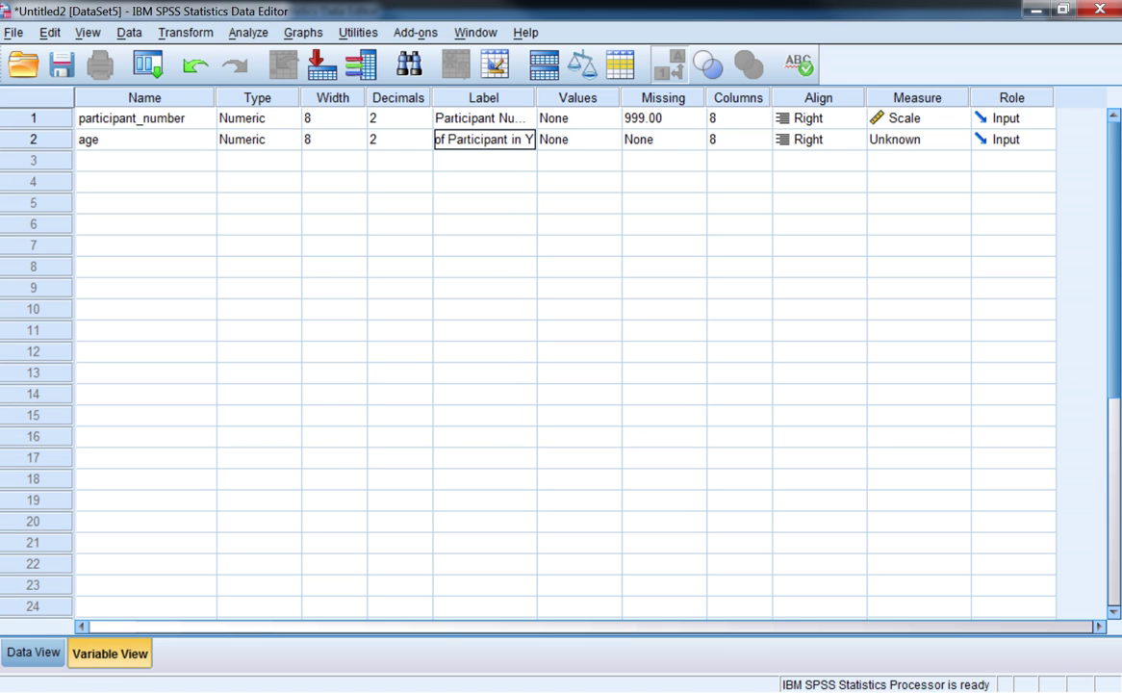
{"action": "type", "text": "ears"}
{"action": "left_click", "coordinate": [654, 160]}
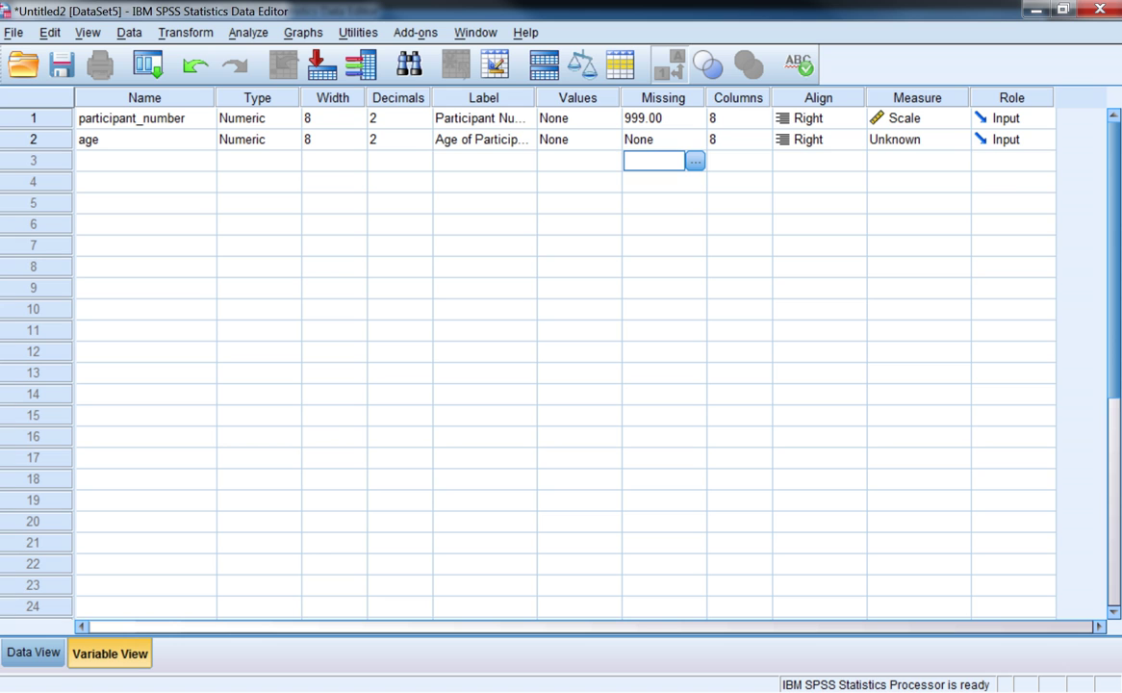
{"action": "left_click", "coordinate": [145, 161]}
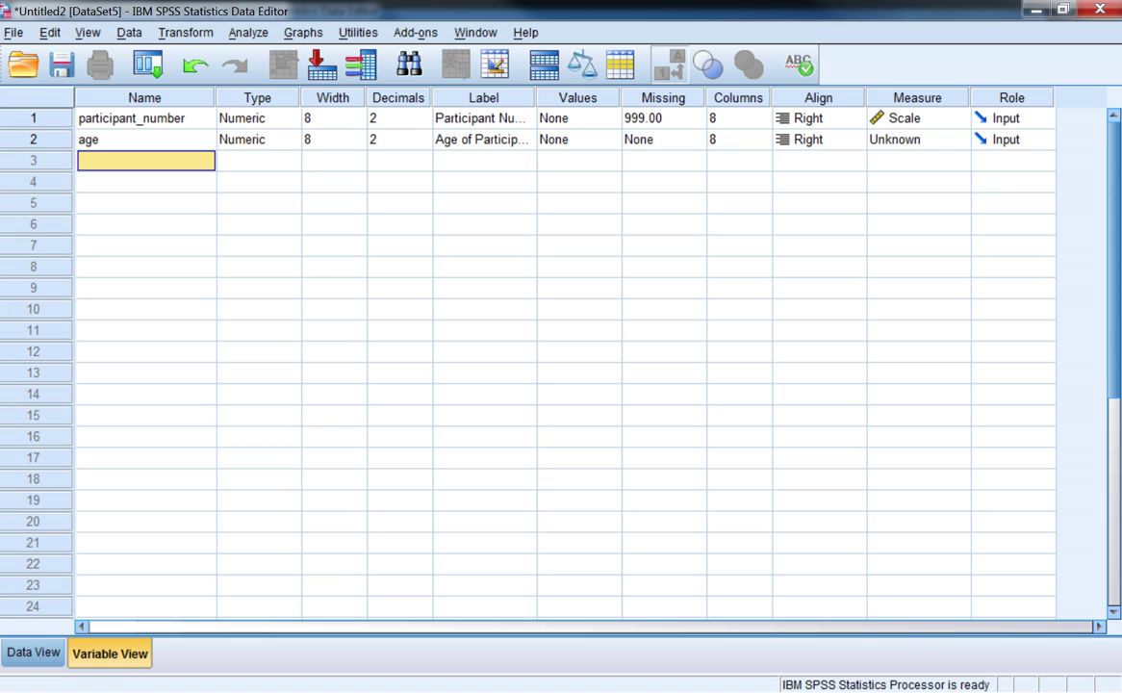
Step: Add a third variable named gender with the value labels 1 = female and 2 = male
{"action": "type", "text": "gender"}
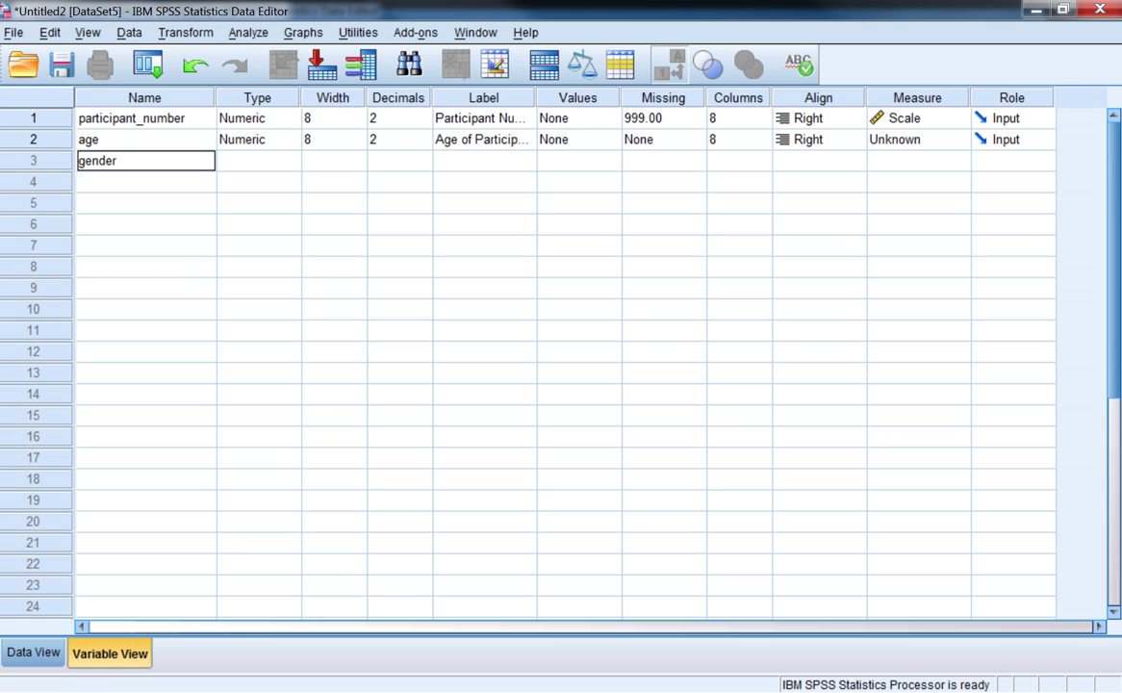
{"action": "key", "text": "Tab"}
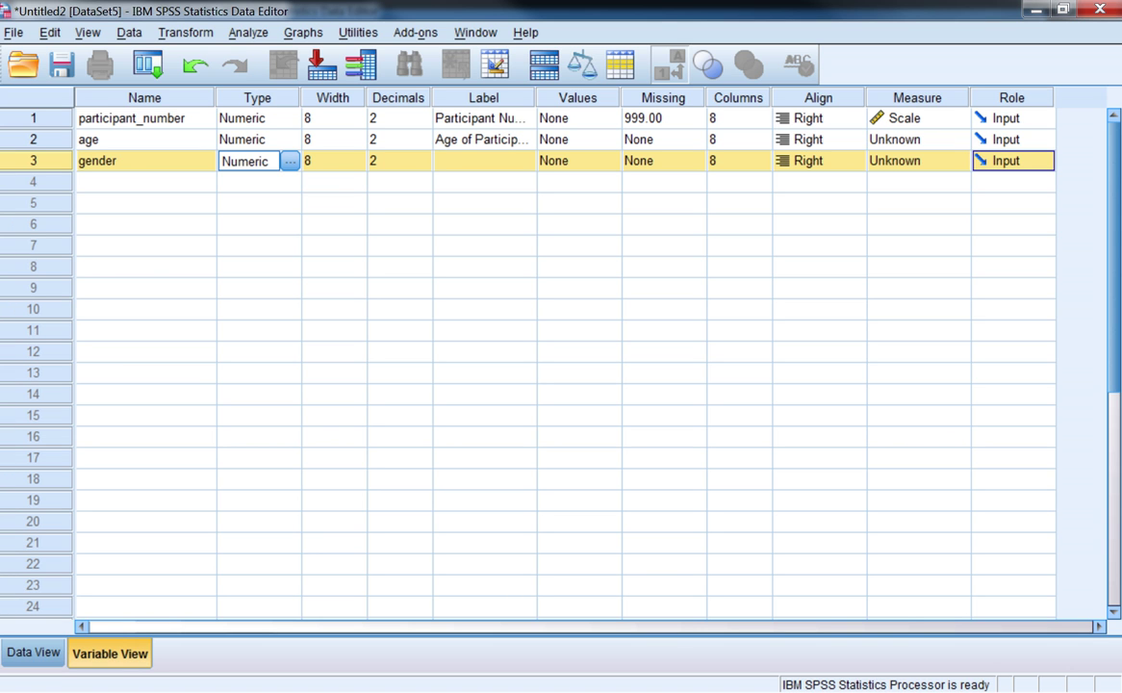
{"action": "left_click", "coordinate": [606, 162]}
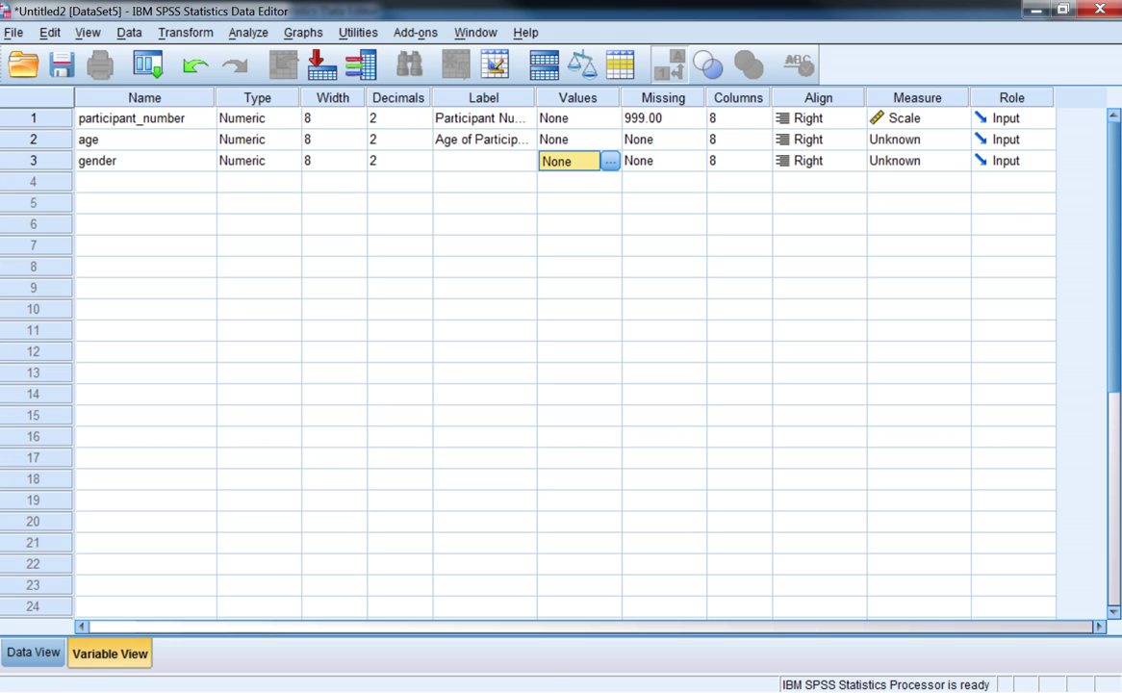
{"action": "left_click", "coordinate": [610, 161]}
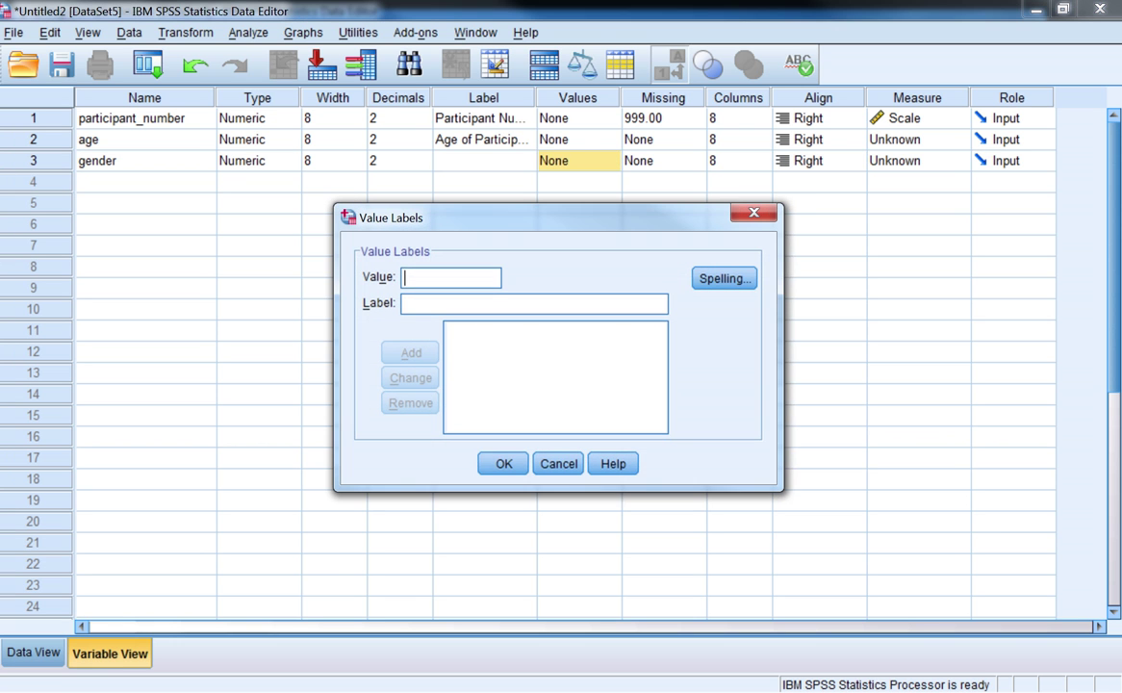
{"action": "type", "text": "1"}
{"action": "key", "text": "Tab"}
{"action": "type", "text": "female"}
{"action": "key", "text": "alt+a"}
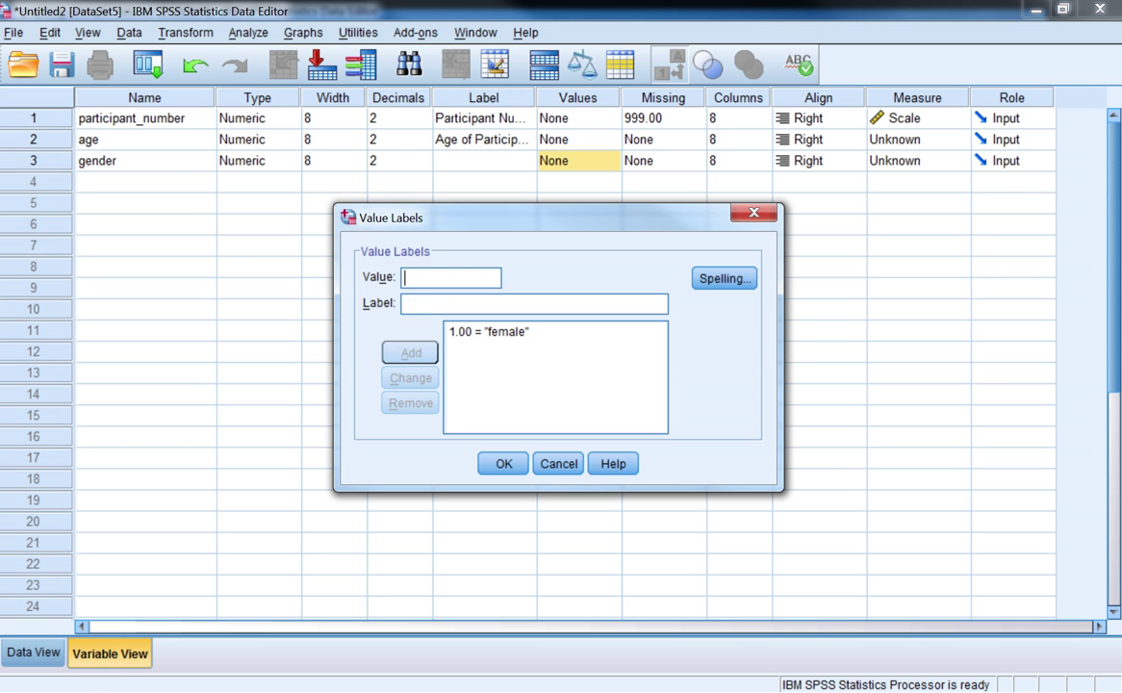
{"action": "type", "text": "2"}
{"action": "key", "text": "Tab"}
{"action": "type", "text": "male"}
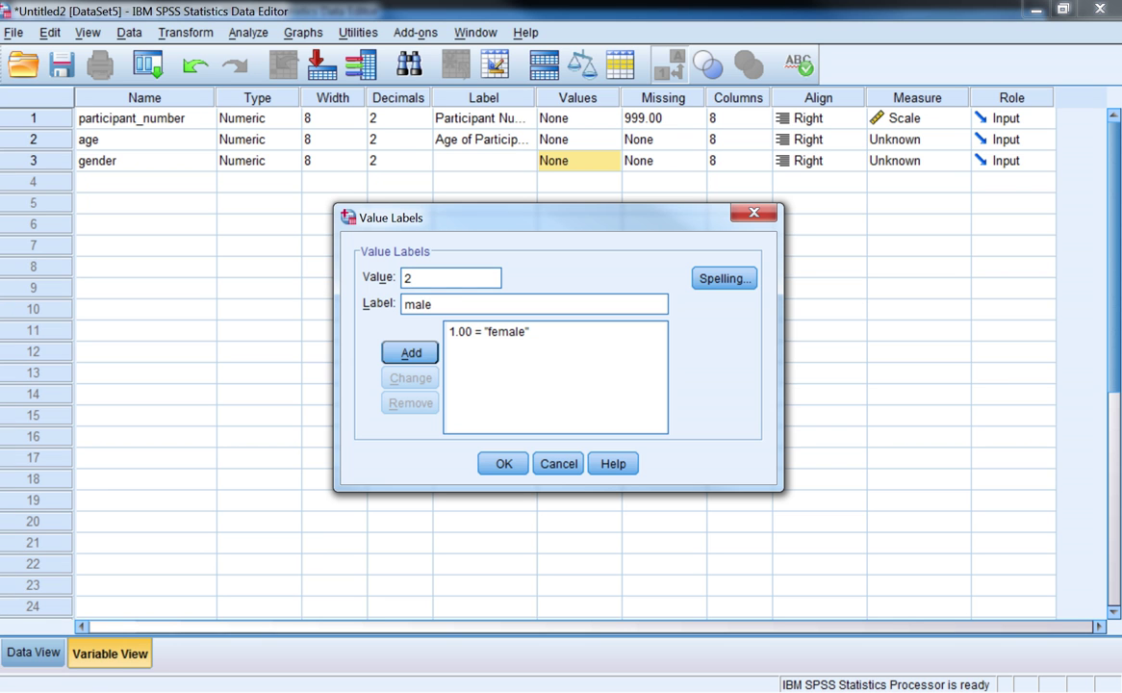
{"action": "key", "text": "alt+a"}
{"action": "key", "text": "Return"}
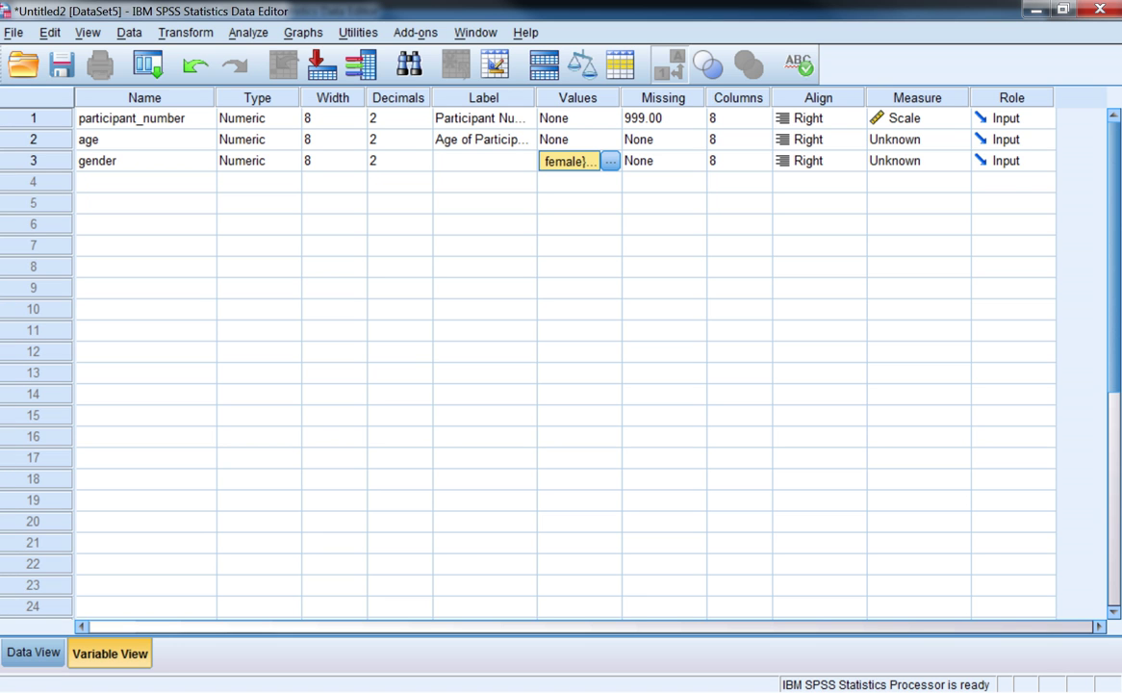
Step: Add a fourth variable named employment_status below gender
{"action": "left_click", "coordinate": [146, 182]}
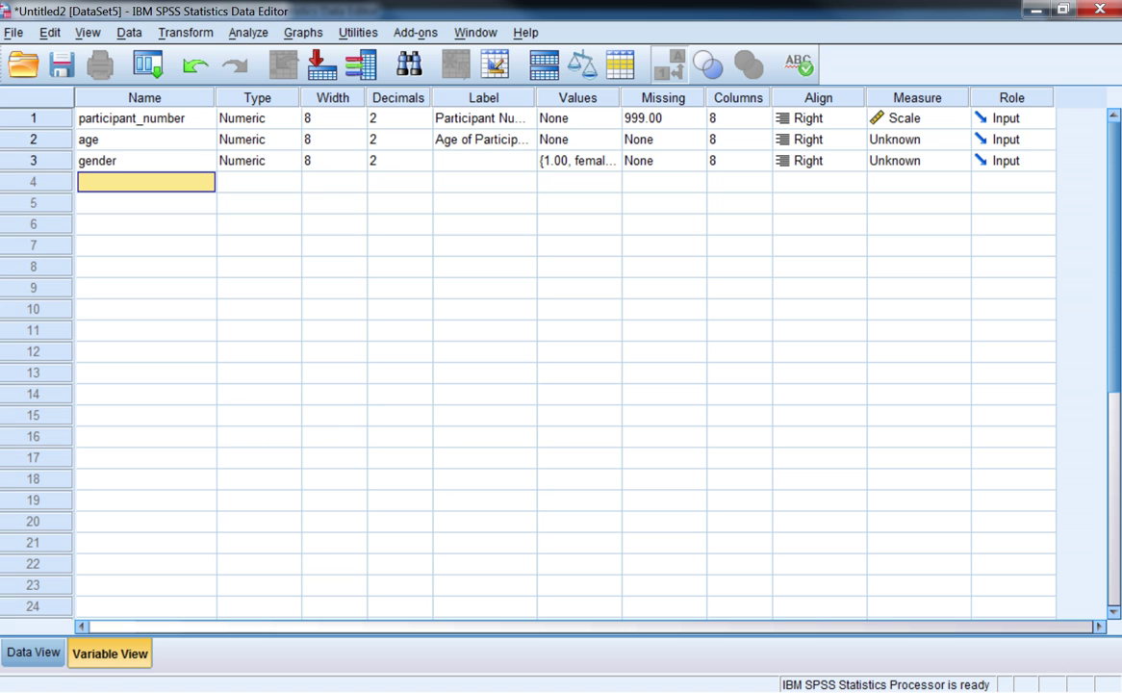
{"action": "type", "text": "emplo"}
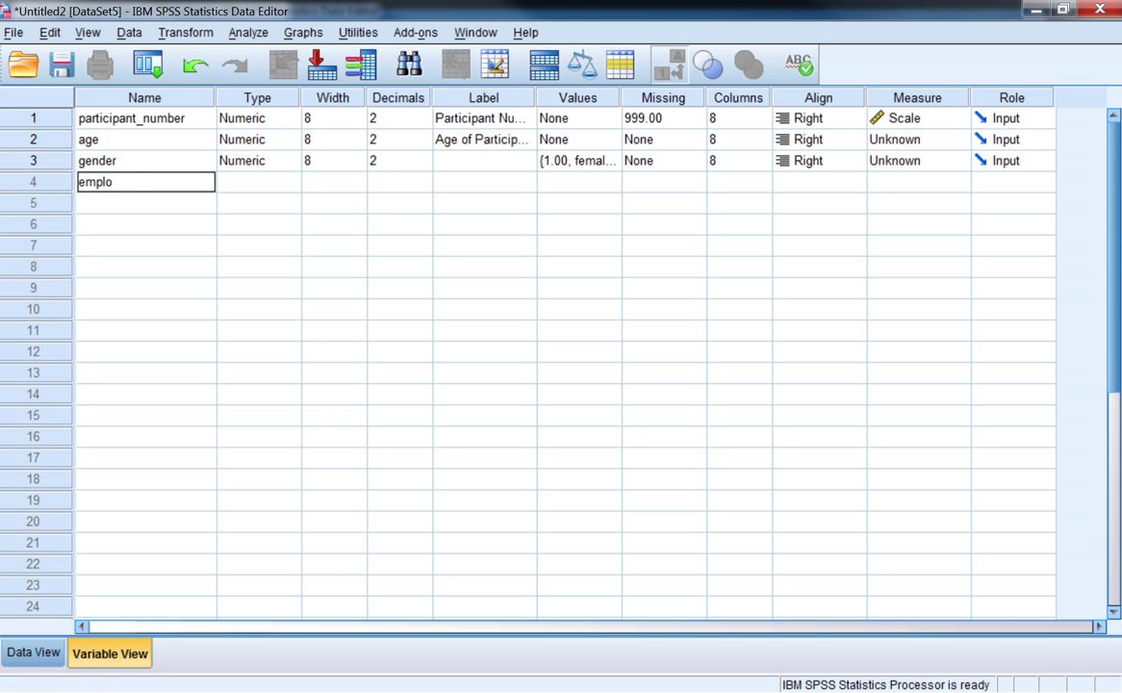
{"action": "type", "text": "yment_status"}
{"action": "key", "text": "Return"}
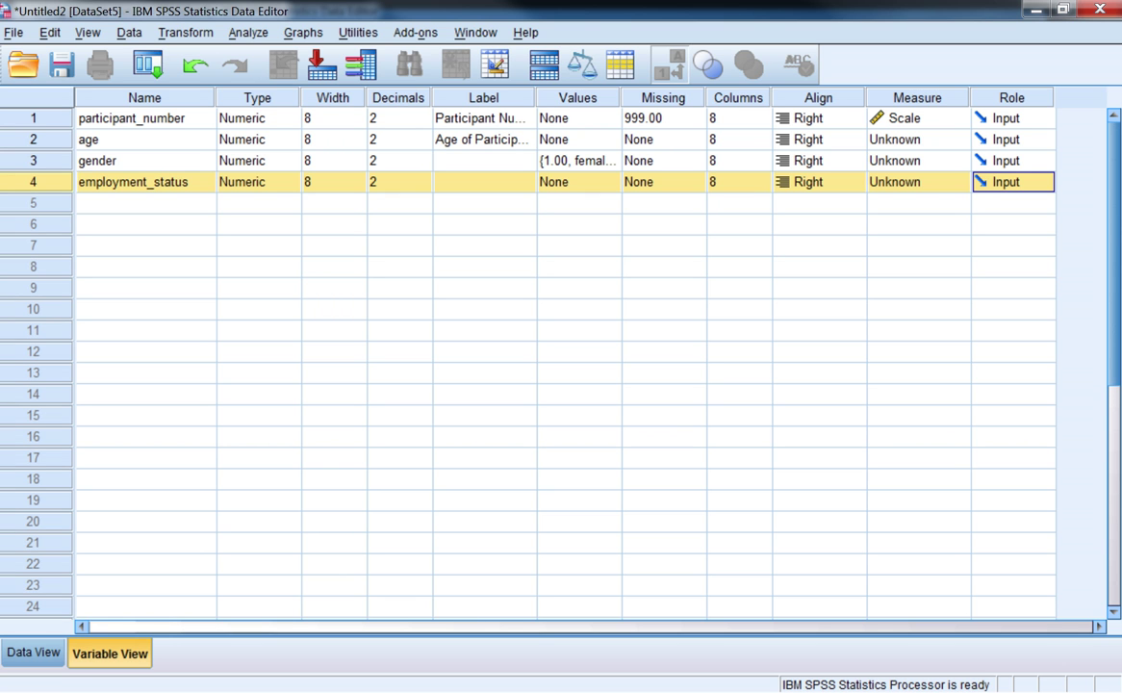
Step: Define the value labels 1 = full time and 2 = part time for employment_status
{"action": "left_click", "coordinate": [581, 182]}
{"action": "left_click", "coordinate": [612, 182]}
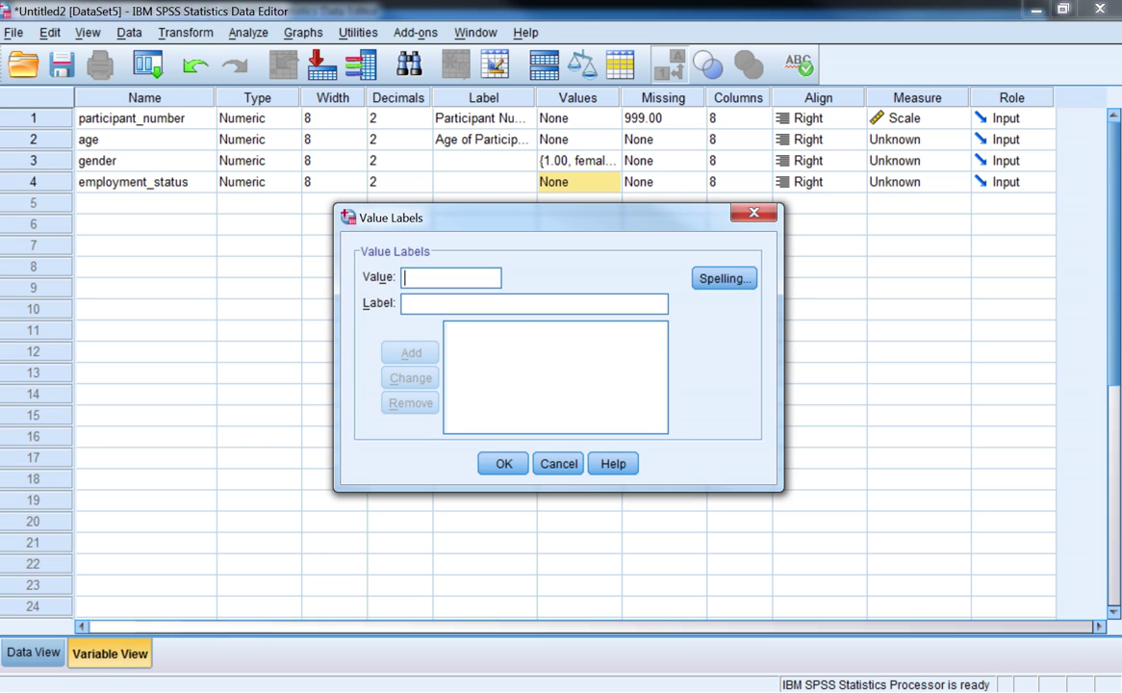
{"action": "type", "text": "1"}
{"action": "key", "text": "Tab"}
{"action": "type", "text": "full time"}
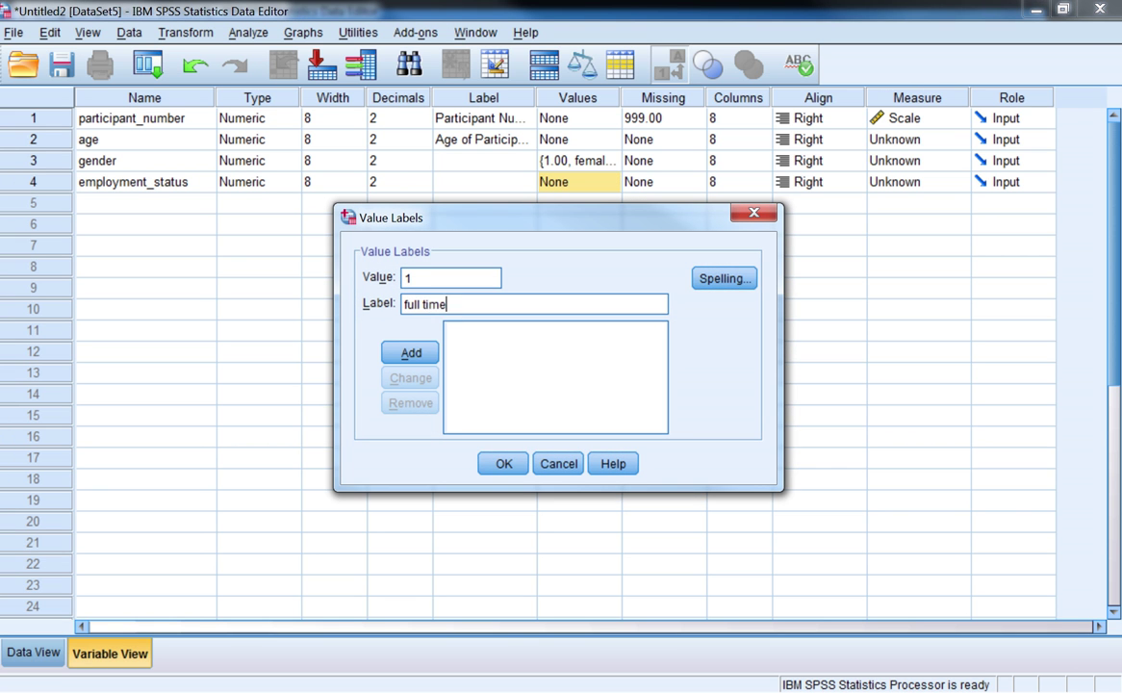
{"action": "key", "text": "Return"}
{"action": "type", "text": "2"}
{"action": "key", "text": "Tab"}
{"action": "type", "text": "part"}
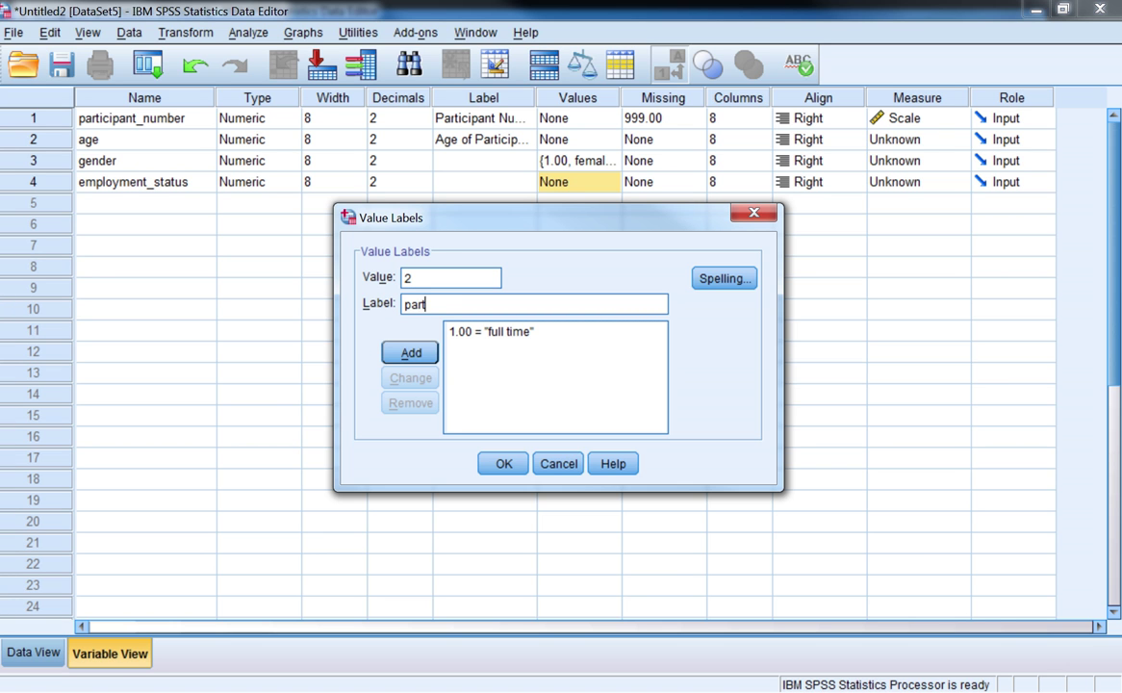
{"action": "type", "text": " time"}
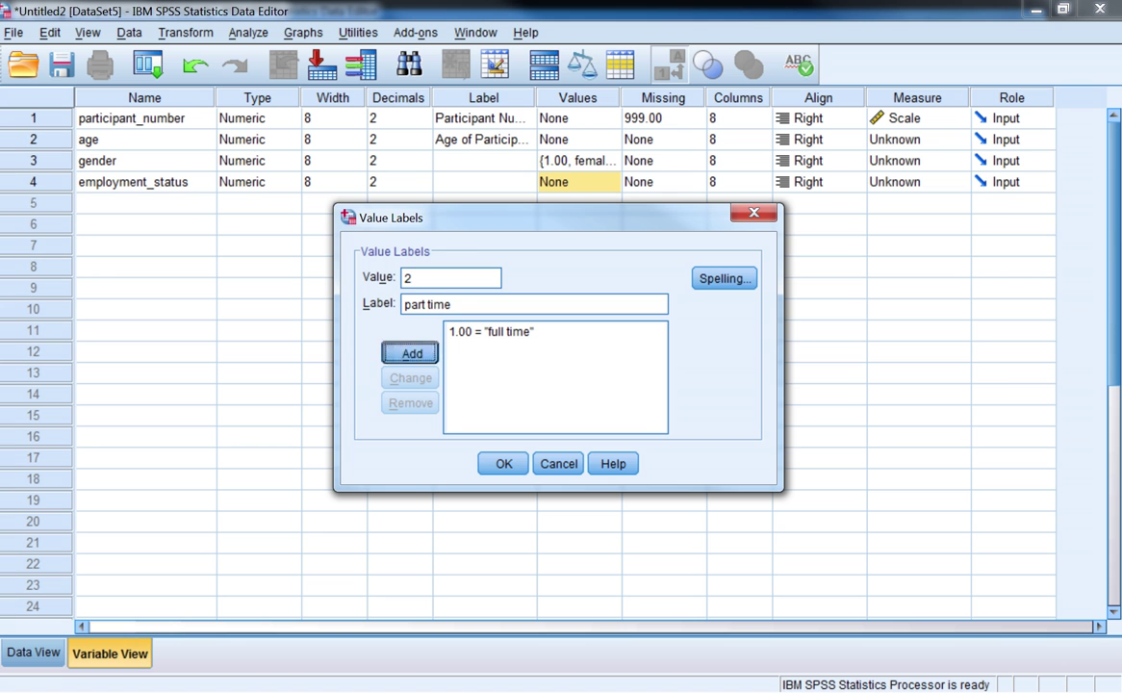
{"action": "key", "text": "Return"}
Step: Add the value label 3 = none for employment_status and apply the set of labels
{"action": "type", "text": "3"}
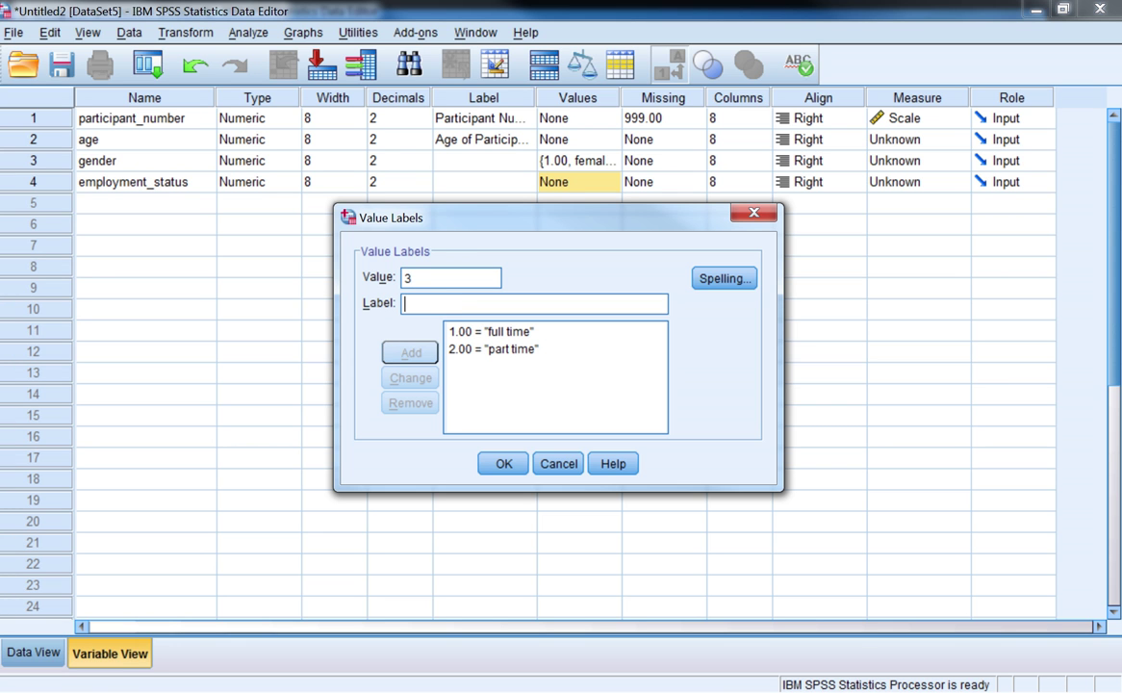
{"action": "key", "text": "Tab"}
{"action": "type", "text": "none"}
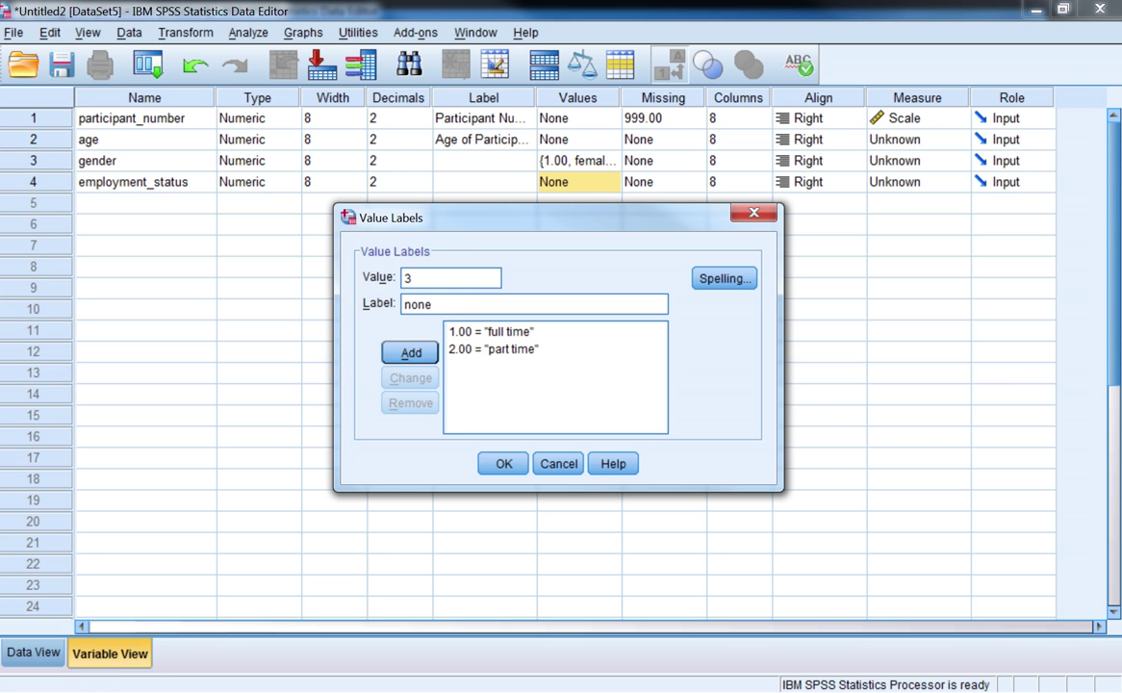
{"action": "key", "text": "Return"}
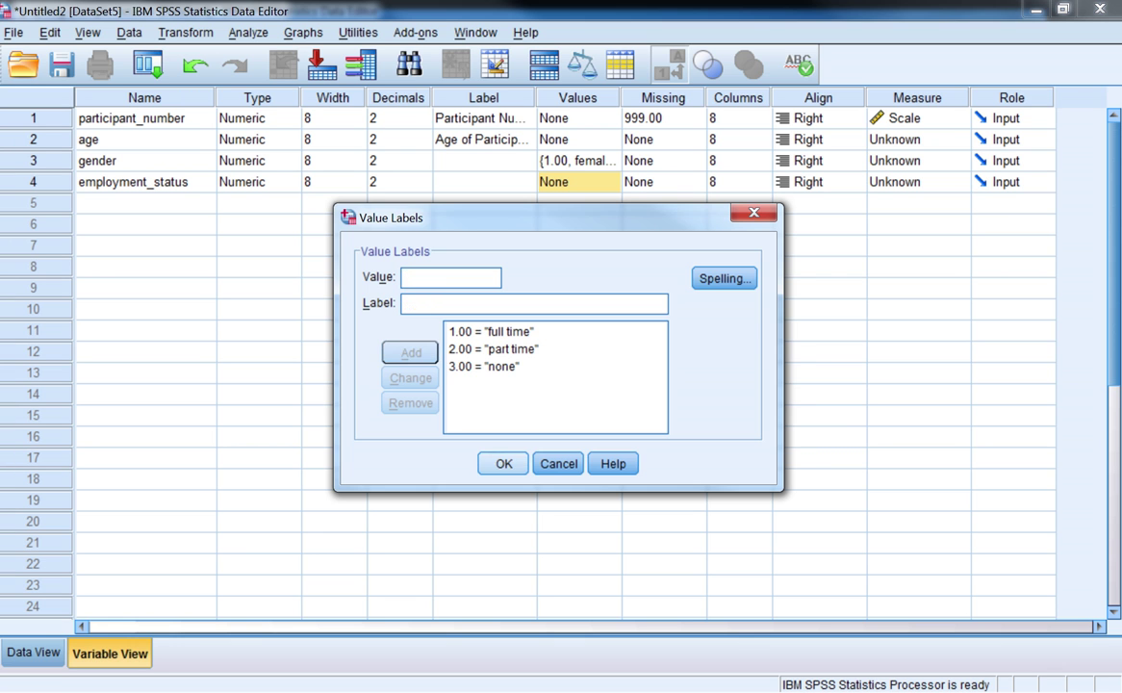
{"action": "key", "text": "Return"}
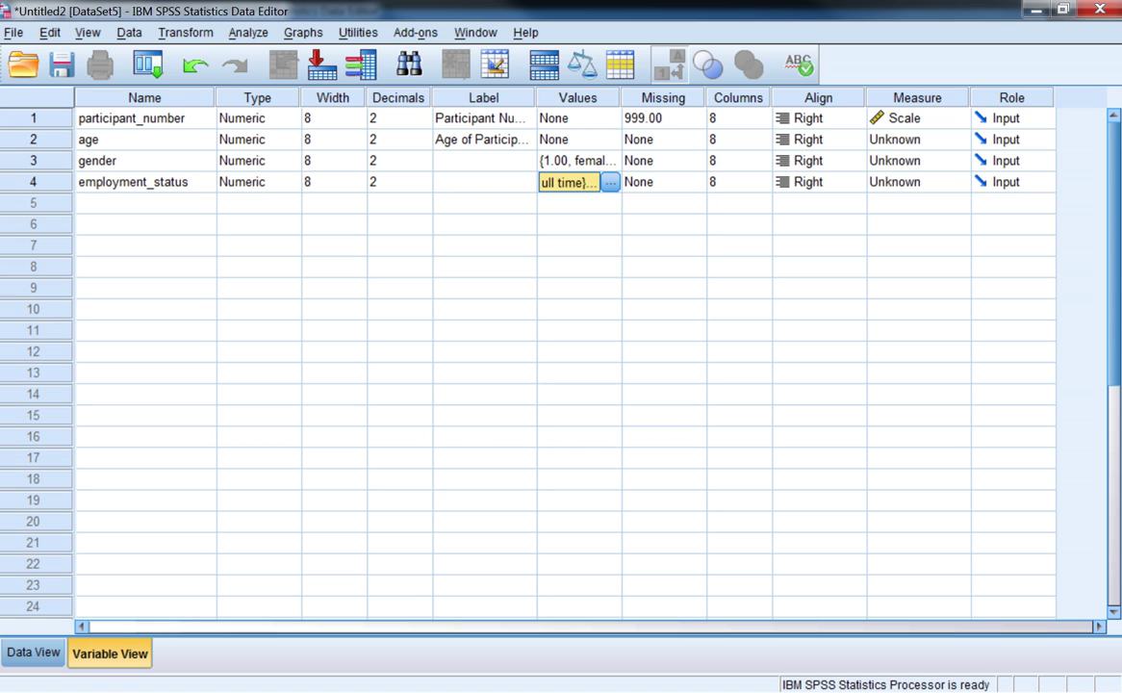
Step: Show the data grid and widen the participant_number column to fit its name, along with the age column slightly
{"action": "left_click", "coordinate": [33, 652]}
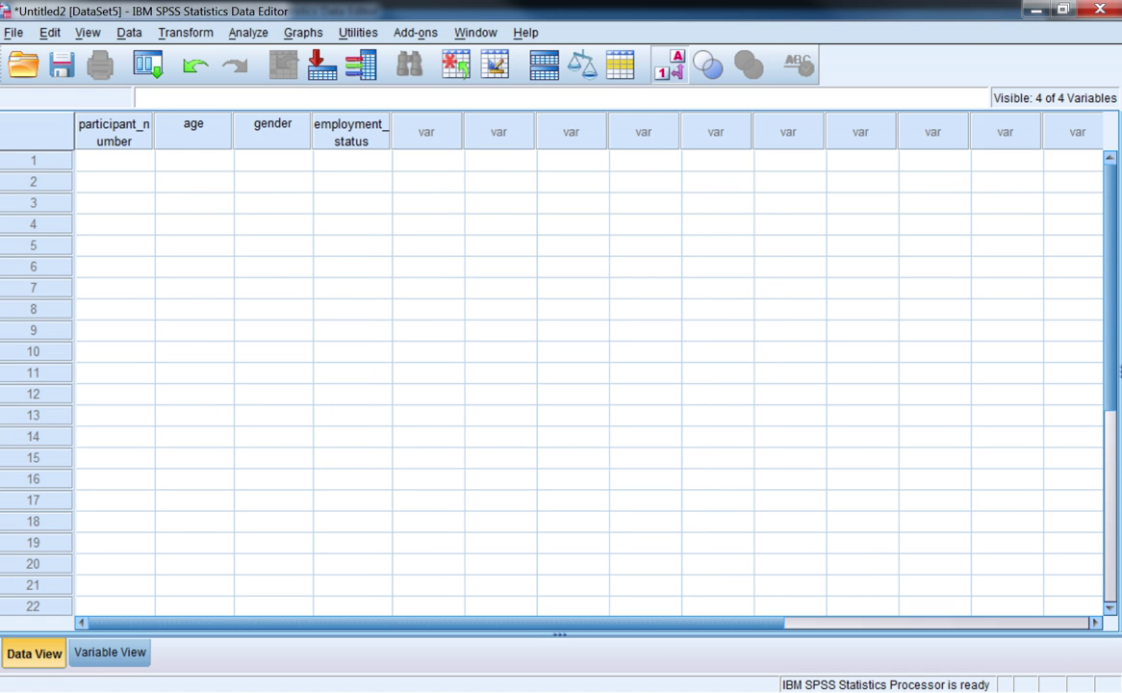
{"action": "left_click_drag", "start_coordinate": [154, 132], "coordinate": [188, 131]}
{"action": "left_click_drag", "start_coordinate": [269, 132], "coordinate": [277, 132]}
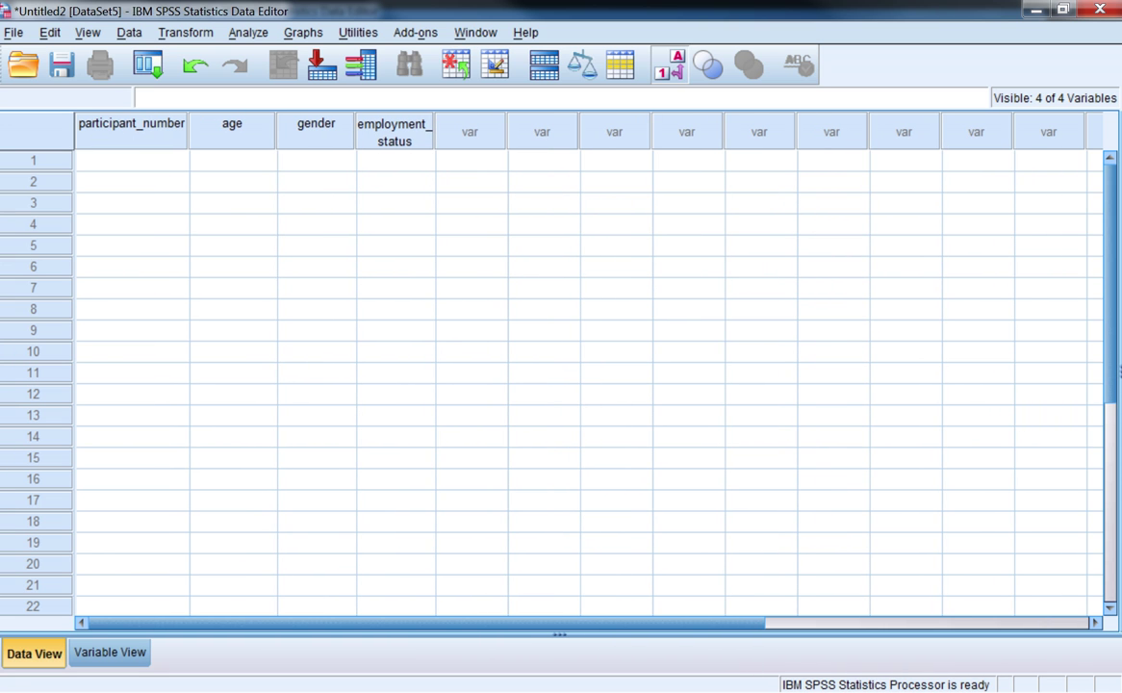
Step: Enter the first case with participant number 1, age 30, gender 1 and employment status 3
{"action": "left_click", "coordinate": [132, 160]}
{"action": "type", "text": "1"}
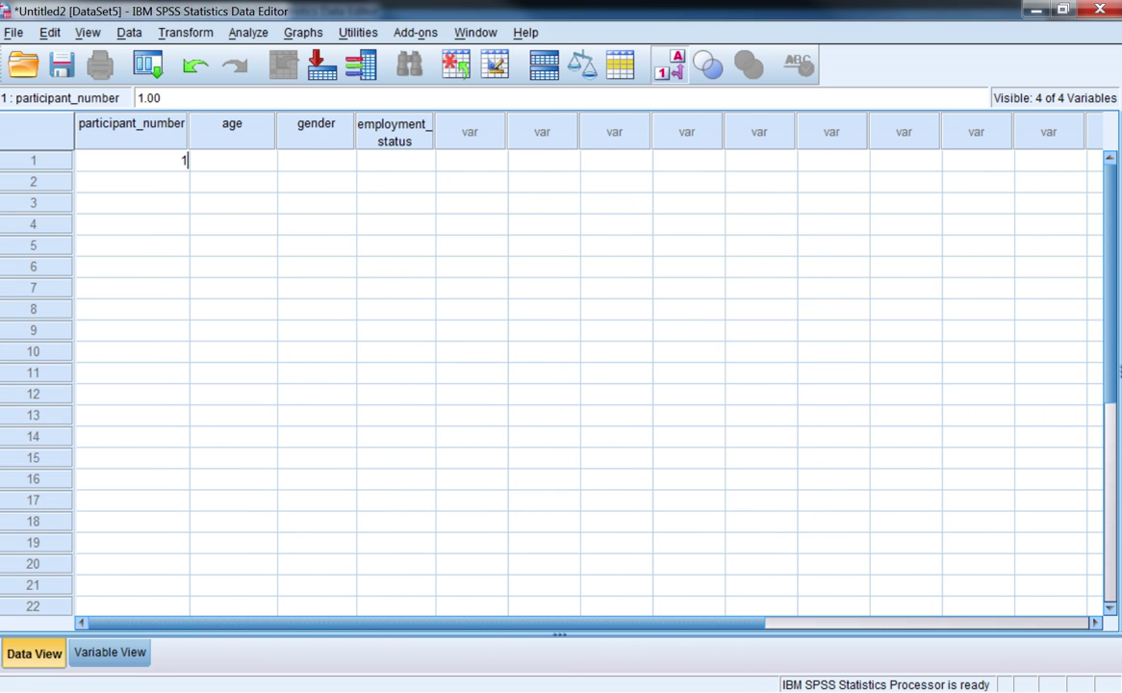
{"action": "key", "text": "Return"}
{"action": "key", "text": "Up"}
{"action": "key", "text": "Right"}
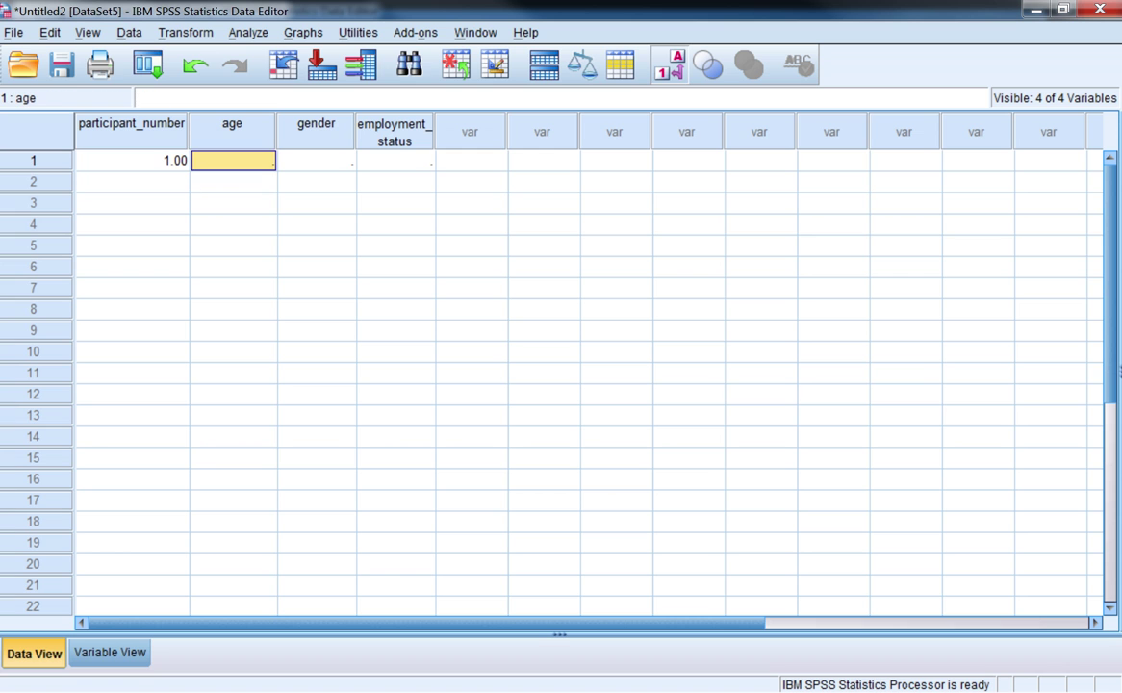
{"action": "type", "text": "30"}
{"action": "key", "text": "Tab"}
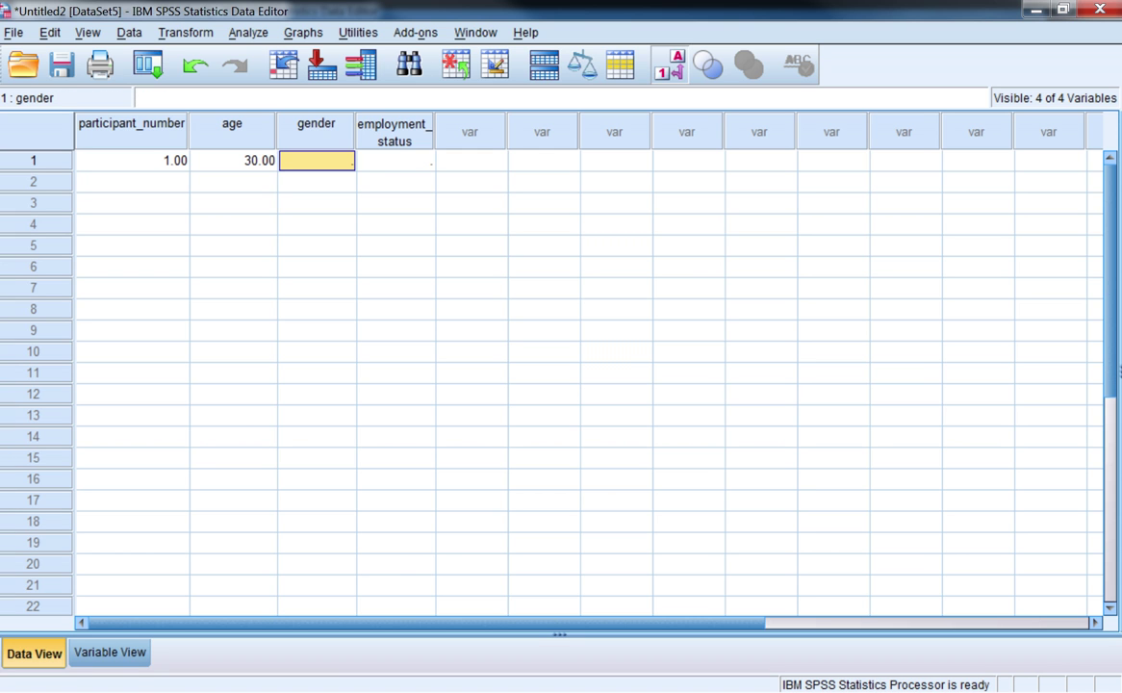
{"action": "type", "text": "1"}
{"action": "key", "text": "Tab"}
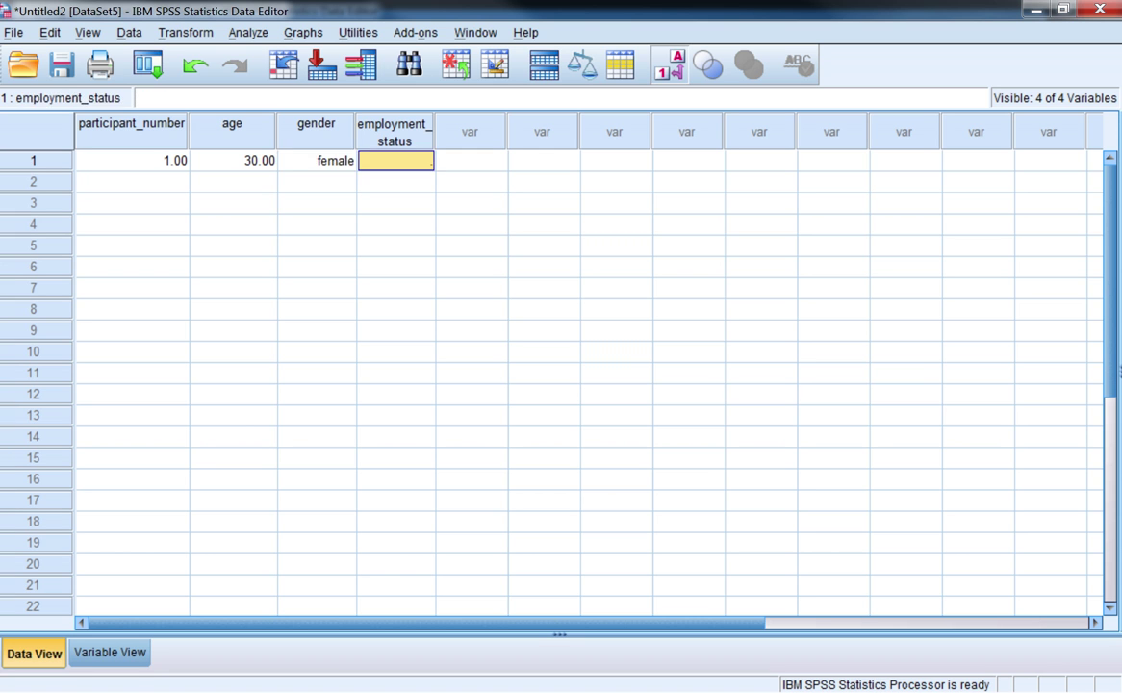
{"action": "type", "text": "0"}
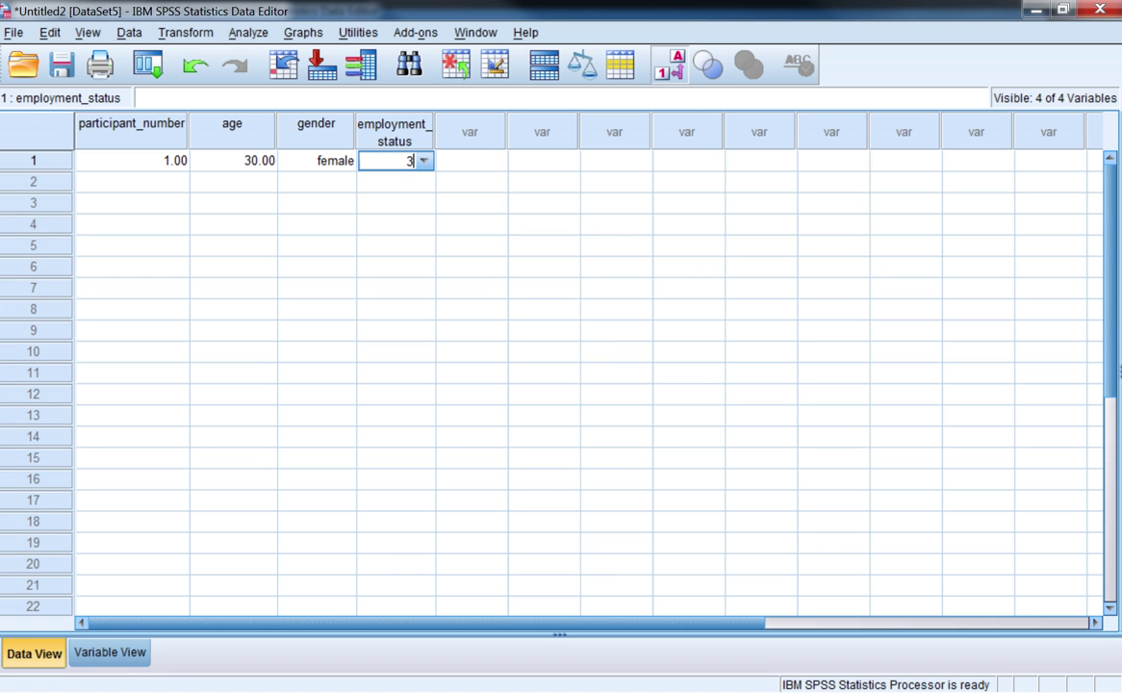
{"action": "key", "text": "Return"}
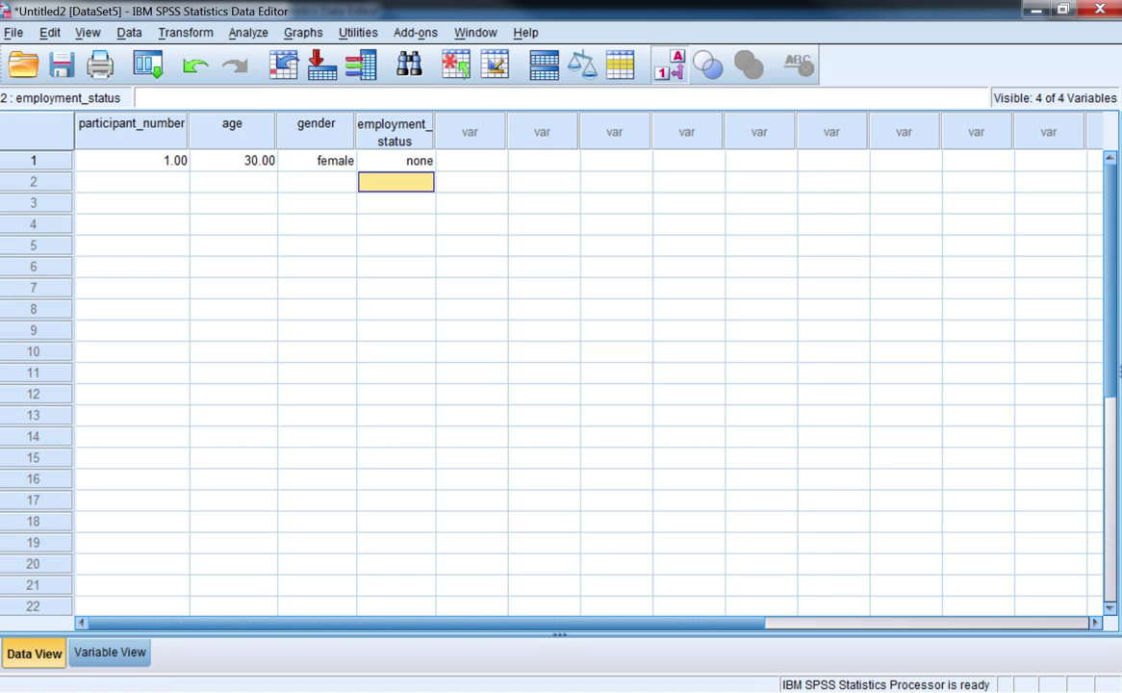
Step: Widen the gender column slightly, and switch the display from value labels to numeric codes and back
{"action": "left_click_drag", "start_coordinate": [356, 132], "coordinate": [374, 131]}
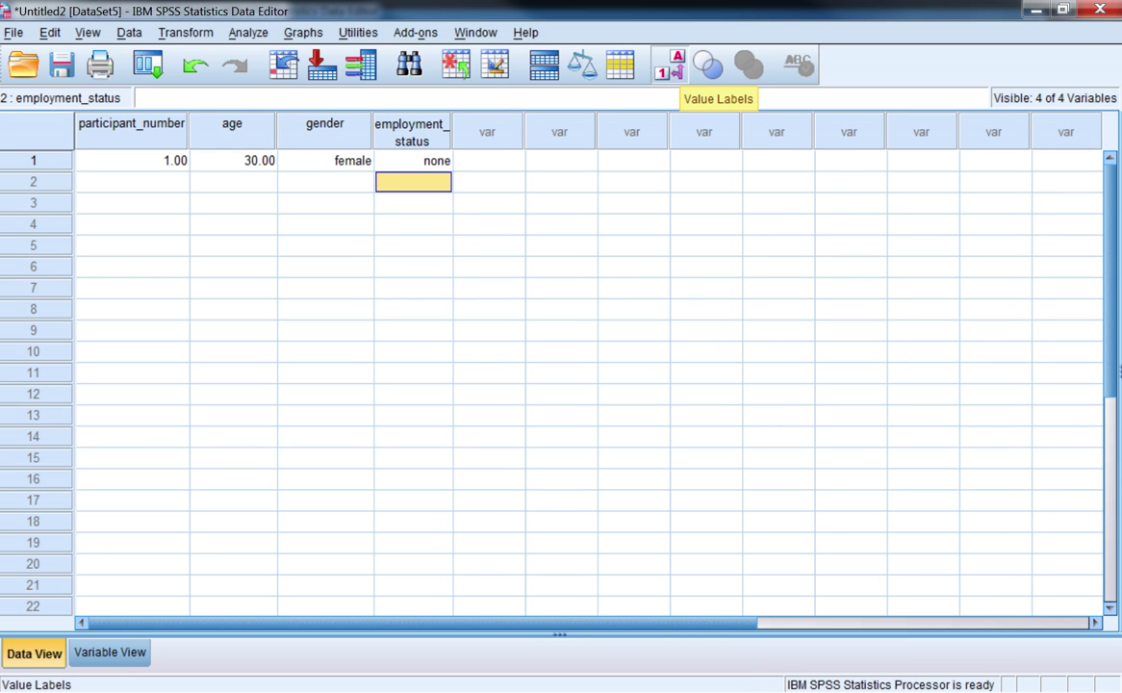
{"action": "left_click", "coordinate": [671, 66]}
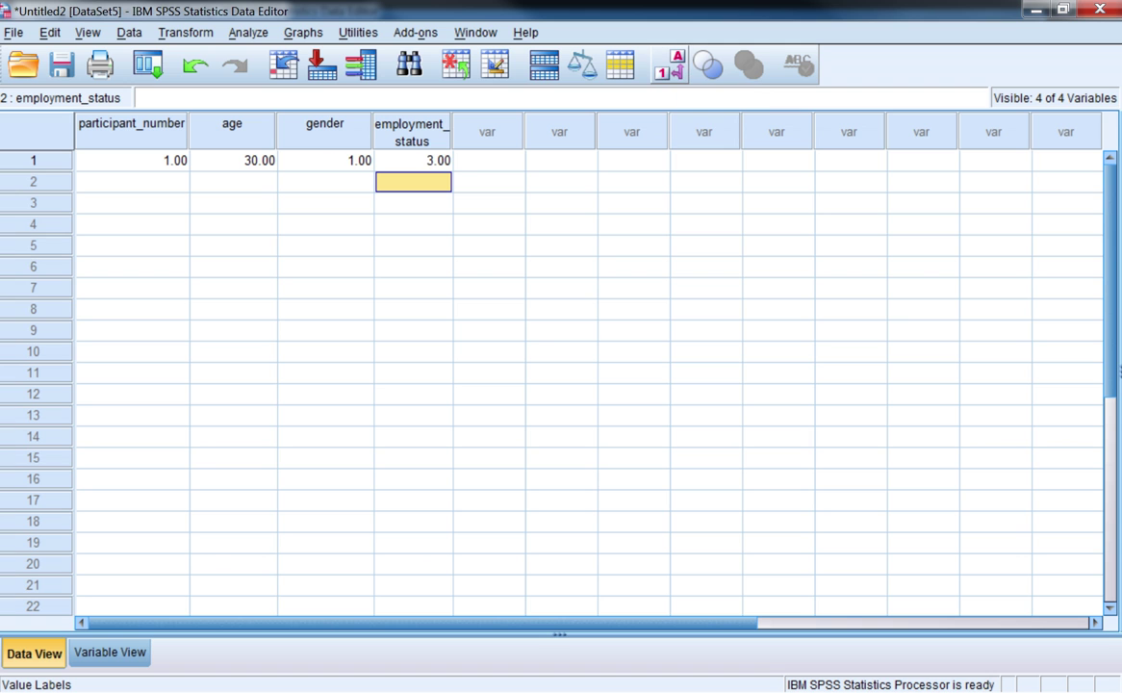
{"action": "left_click", "coordinate": [671, 66]}
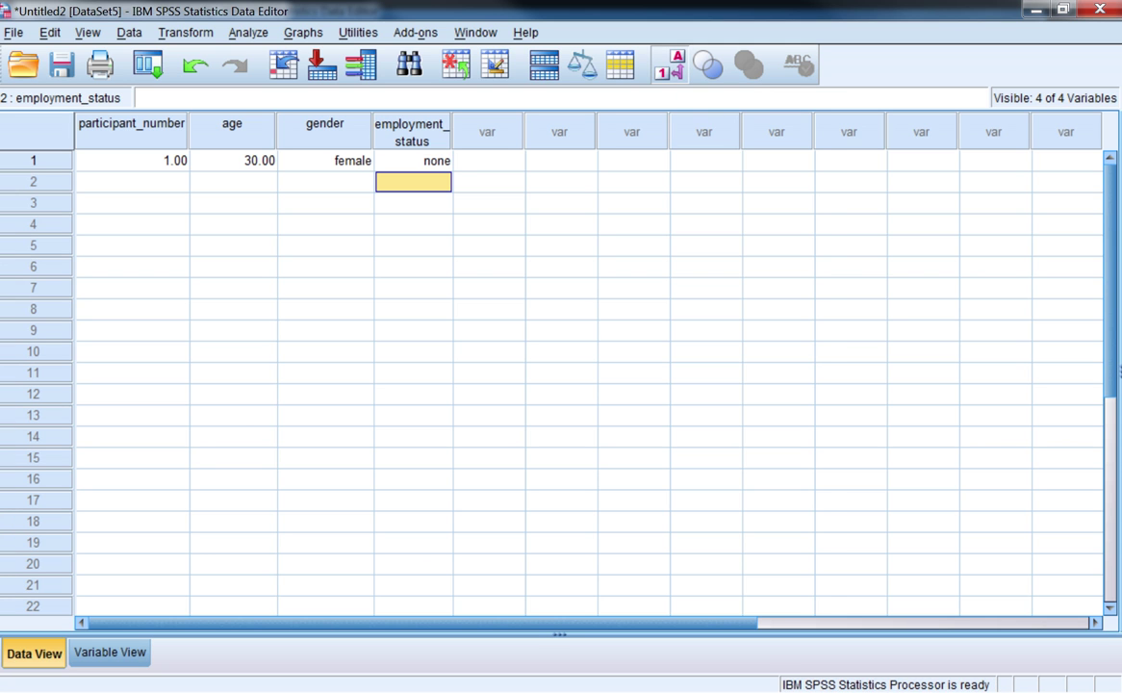
Step: Enter the second case with participant number 2, age 25, gender 22 and employment status 1
{"action": "left_click", "coordinate": [133, 182]}
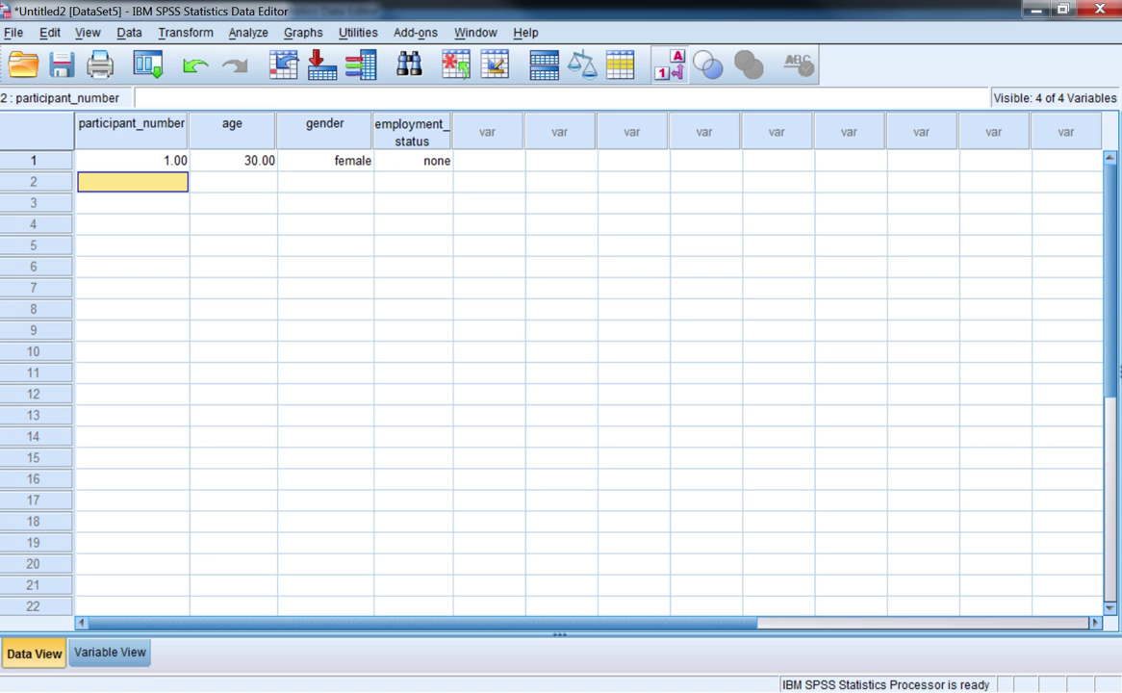
{"action": "type", "text": "2"}
{"action": "key", "text": "Tab"}
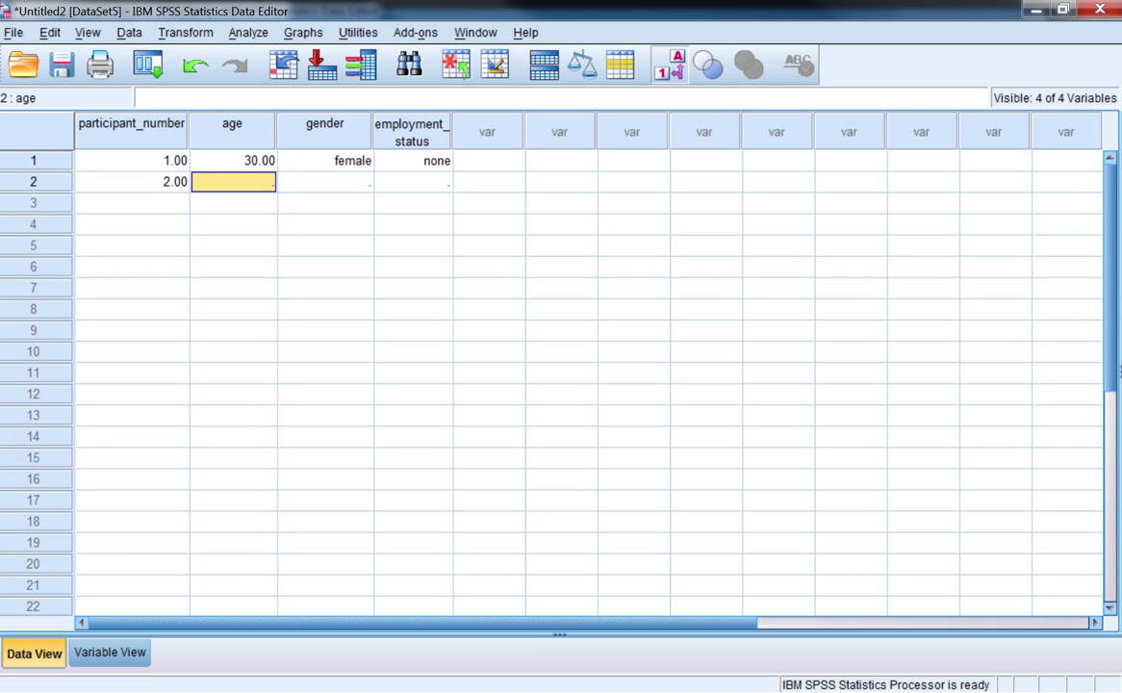
{"action": "type", "text": "25"}
{"action": "key", "text": "Return"}
{"action": "key", "text": "Up"}
{"action": "key", "text": "Right"}
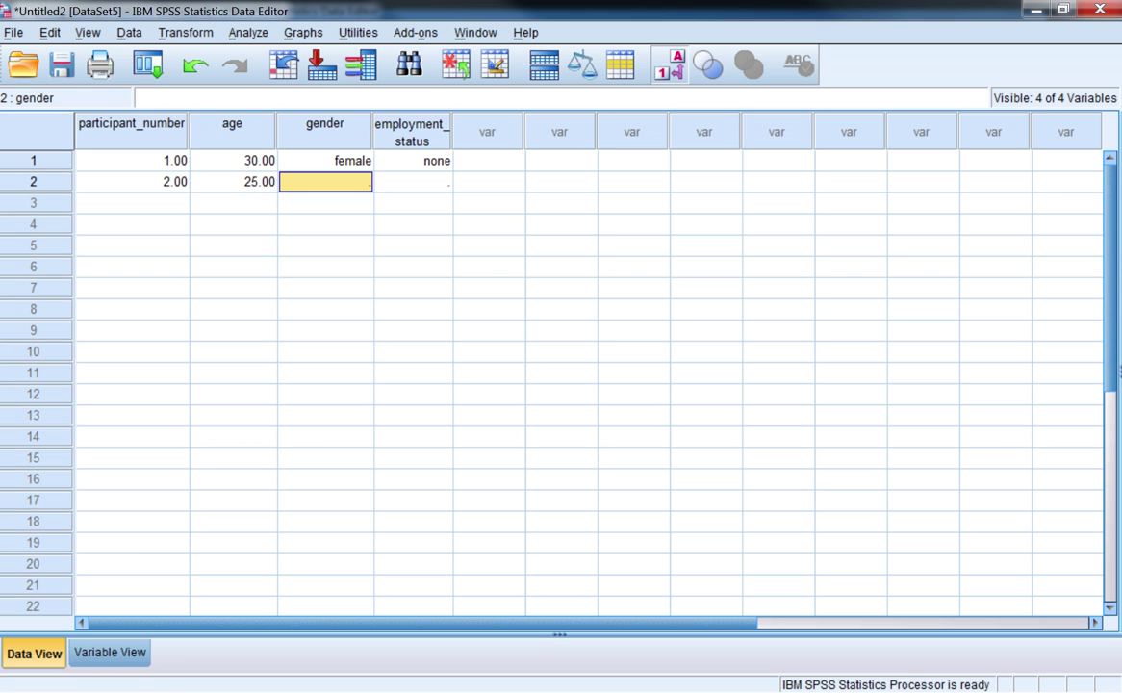
{"action": "type", "text": "22"}
{"action": "key", "text": "Right"}
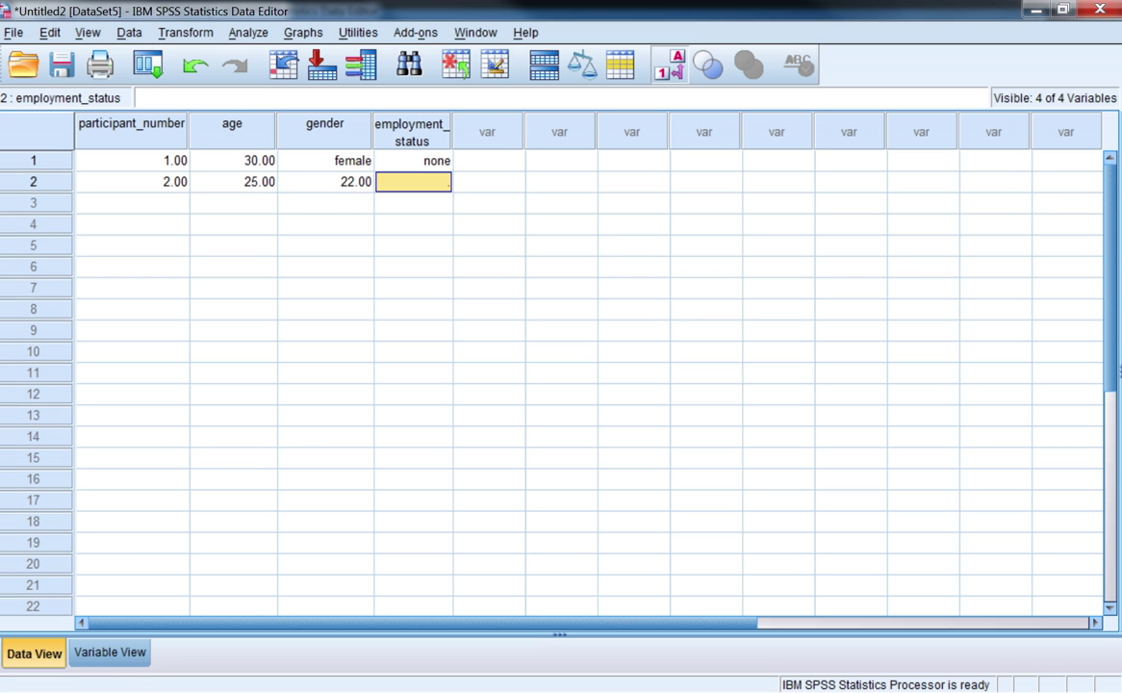
{"action": "type", "text": "1"}
{"action": "key", "text": "Return"}
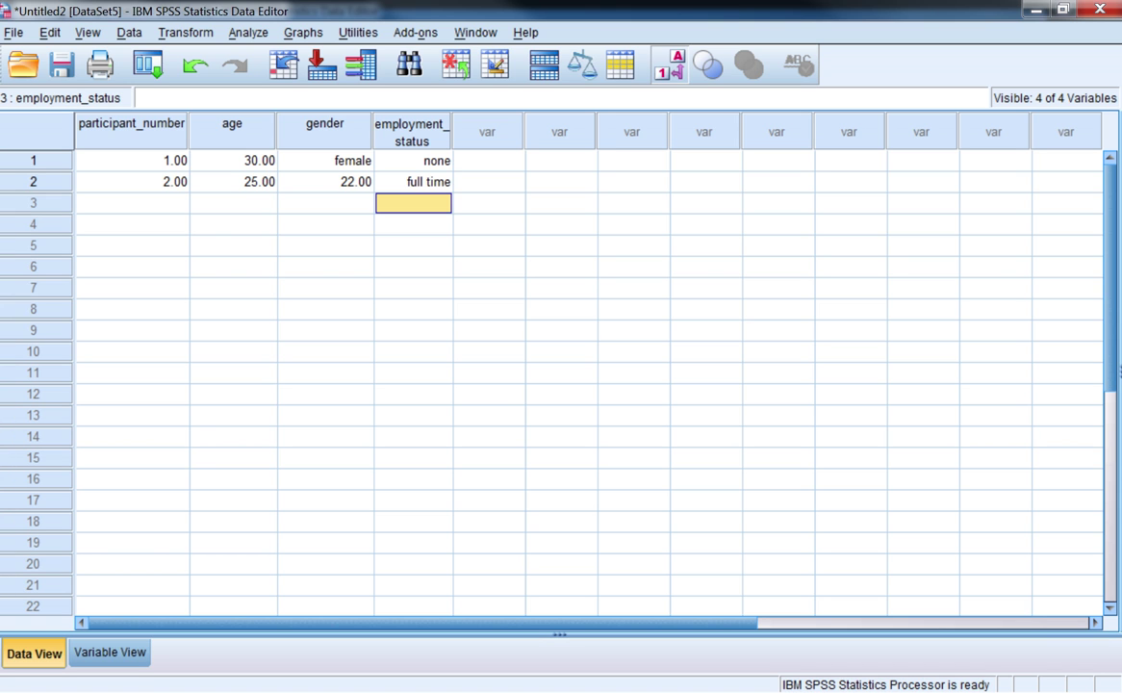
Step: Start saving the dataset as a new file
{"action": "left_click", "coordinate": [133, 203]}
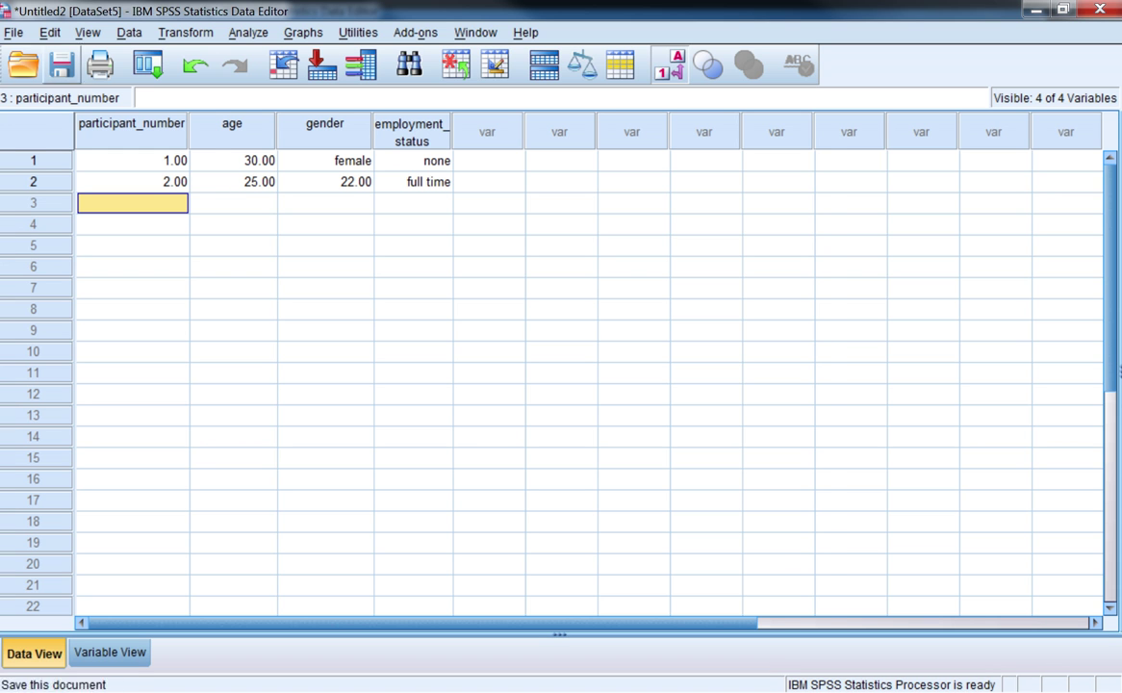
{"action": "left_click", "coordinate": [14, 32]}
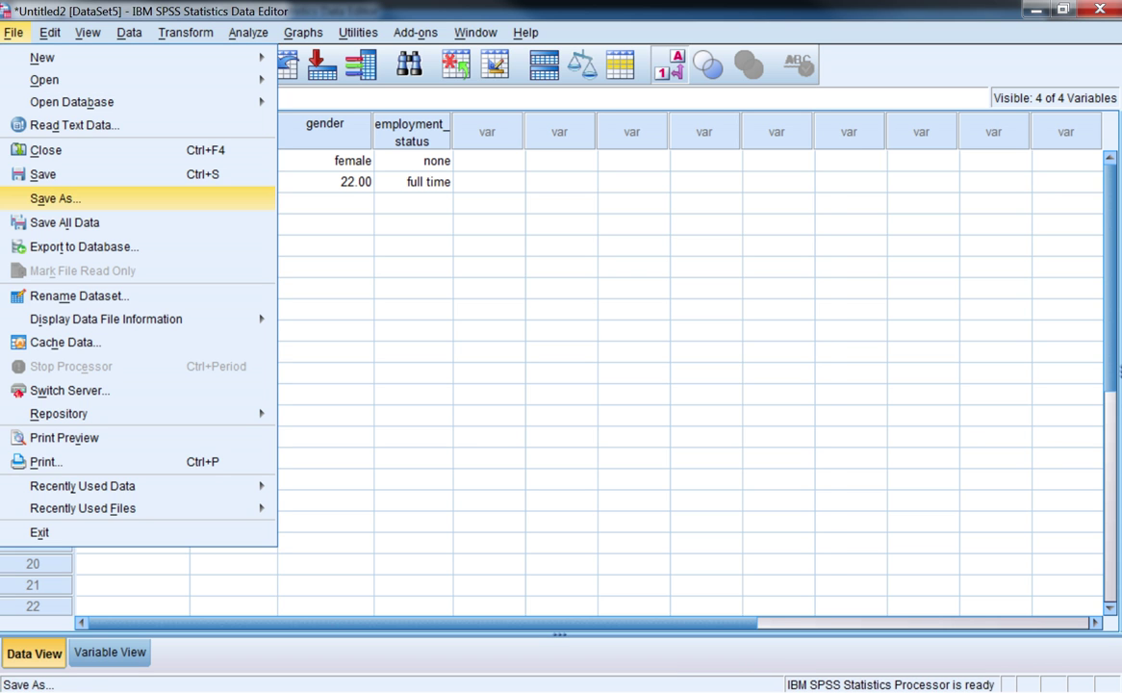
{"action": "left_click", "coordinate": [55, 198]}
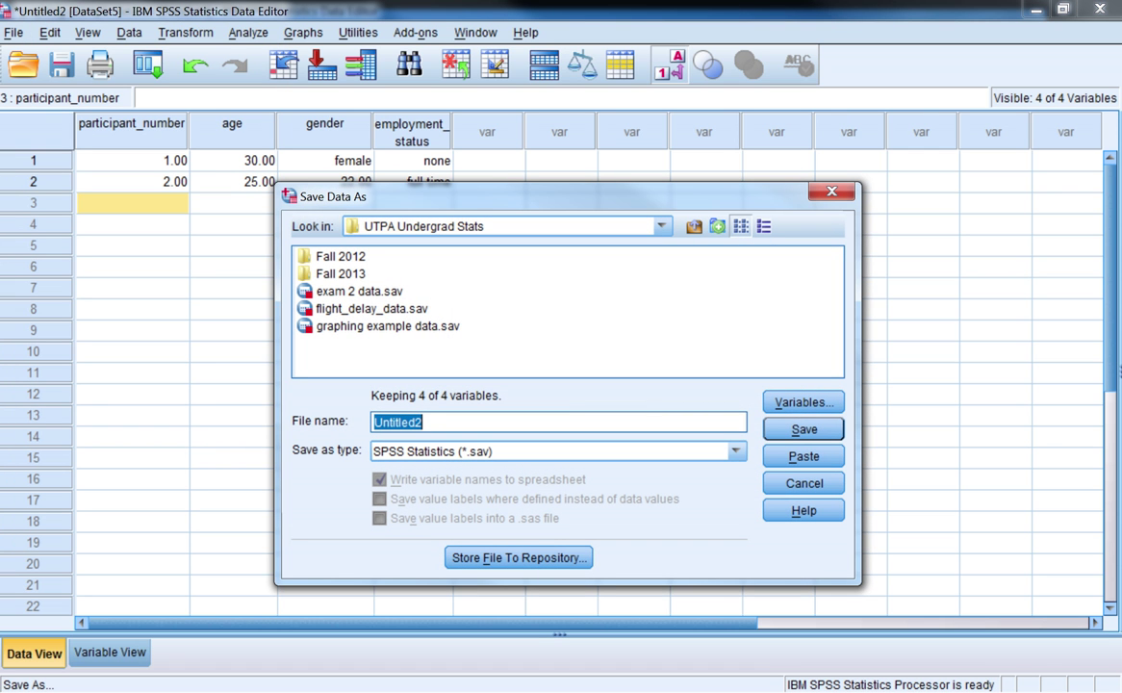